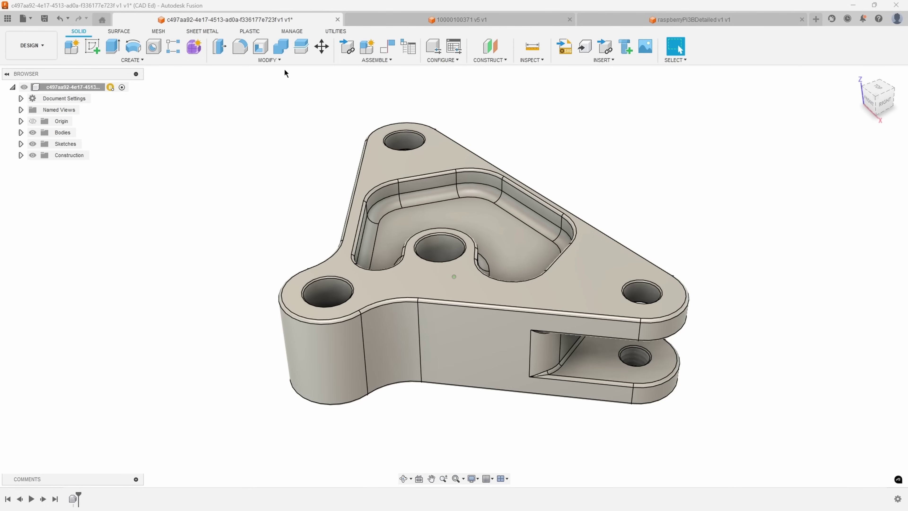
# - Start Remove Features on the bracket body and limit the detected feature types to fillets only
pyautogui.click(275, 62)
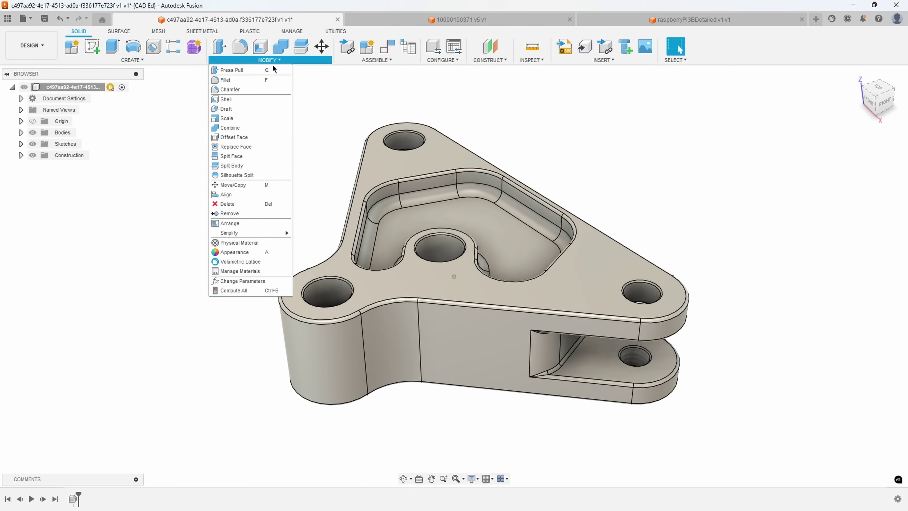
pyautogui.moveTo(247, 234)
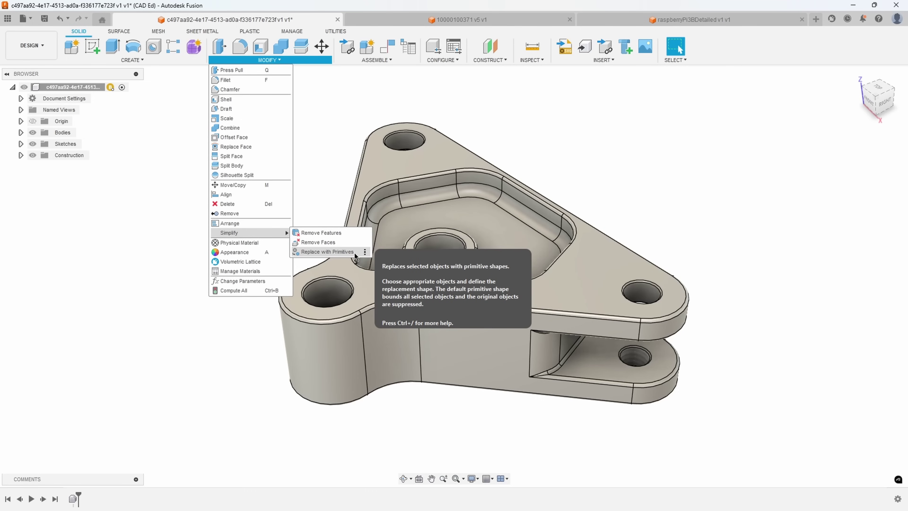
pyautogui.click(340, 233)
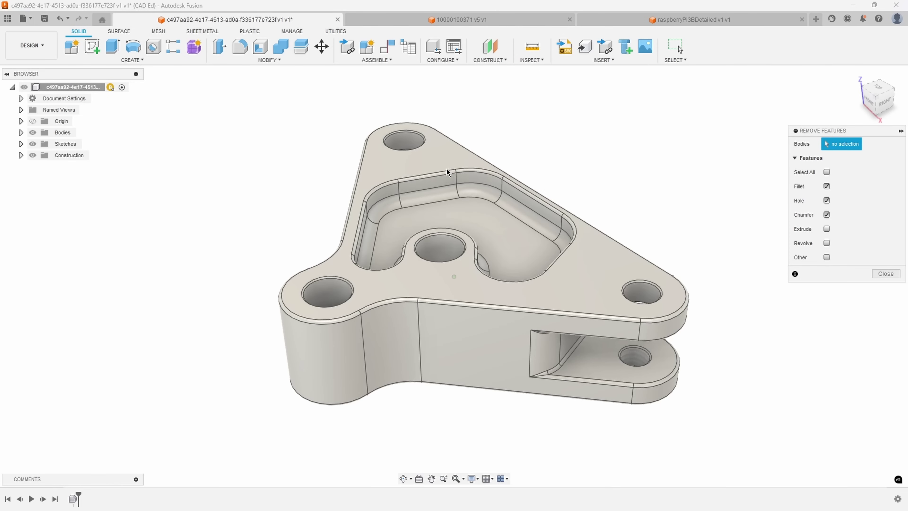
pyautogui.click(450, 173)
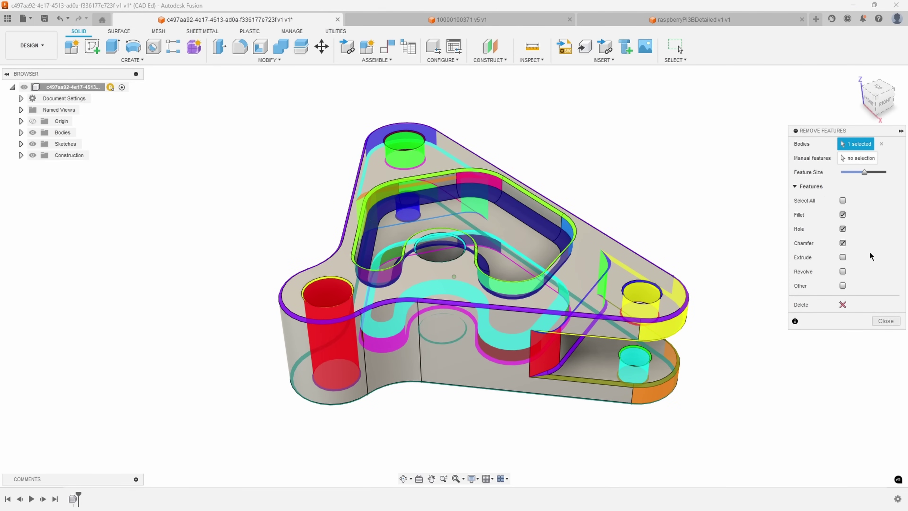
pyautogui.click(842, 215)
pyautogui.click(842, 229)
pyautogui.click(842, 243)
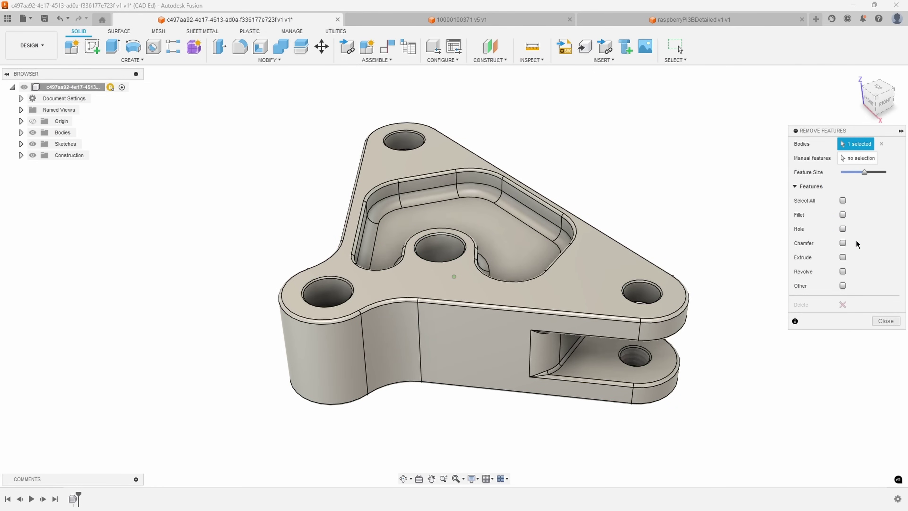
pyautogui.click(843, 215)
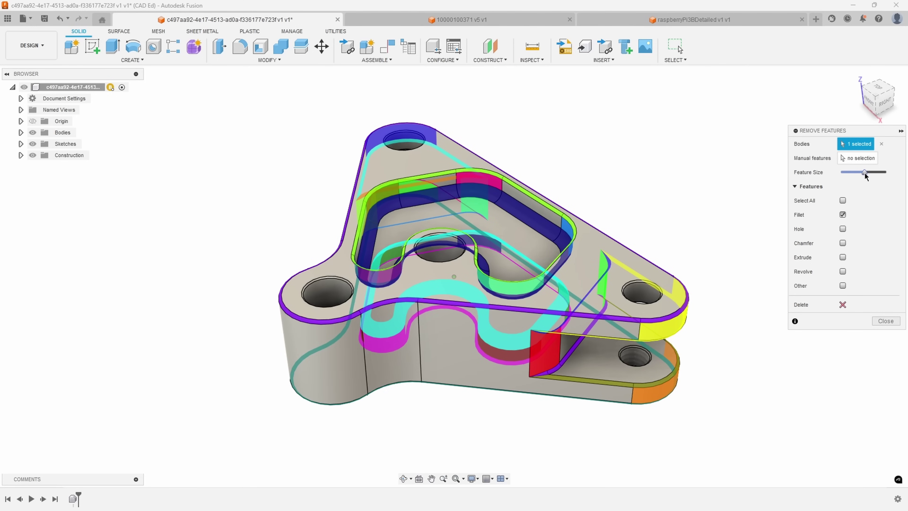
# - Reduce the feature size until only the small edge fillets are detected on the bracket, and delete them
pyautogui.moveTo(865, 173); pyautogui.dragTo(842, 174)
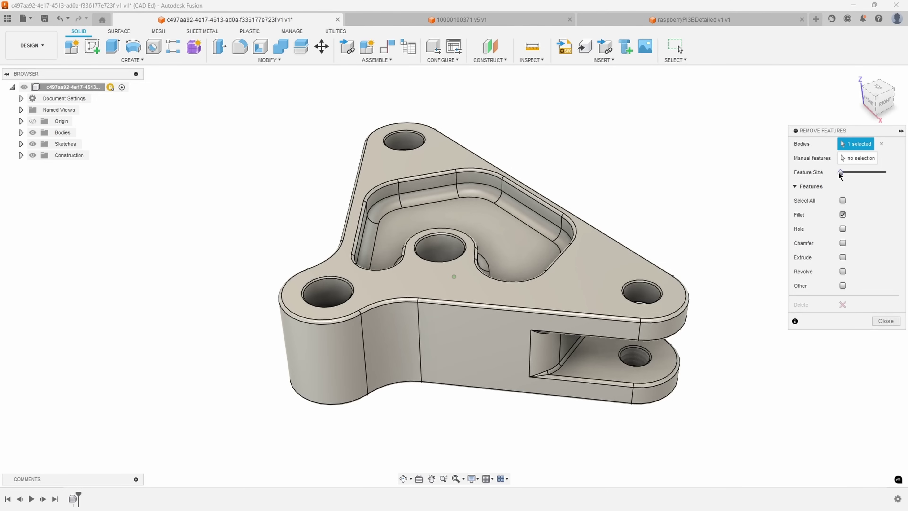
pyautogui.moveTo(841, 173); pyautogui.dragTo(845, 172)
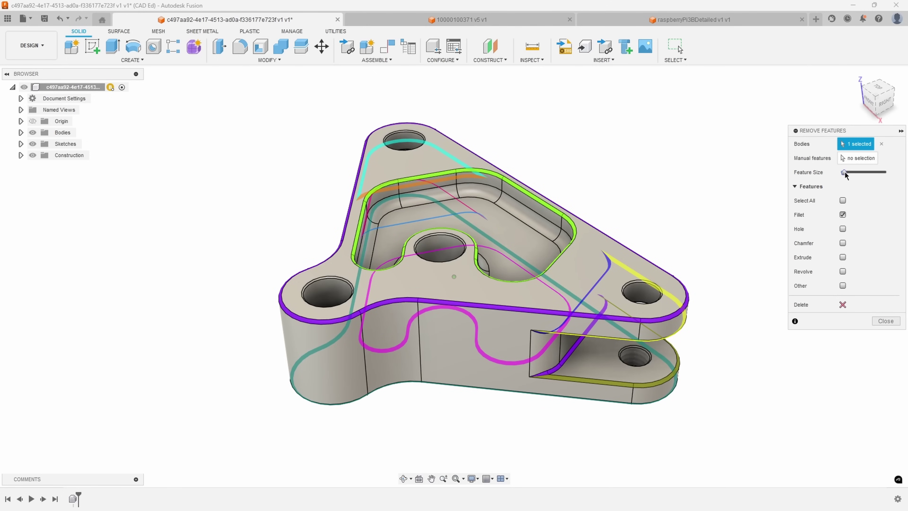
pyautogui.moveTo(844, 173); pyautogui.dragTo(850, 174)
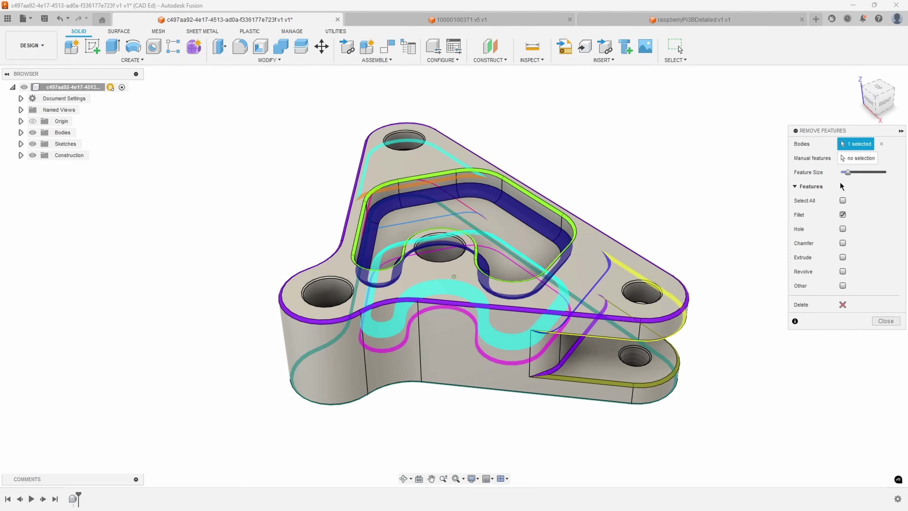
pyautogui.moveTo(849, 176); pyautogui.dragTo(860, 175)
pyautogui.keyDown('shift'); pyautogui.moveTo(580, 357); pyautogui.dragTo(485, 258, button='middle'); pyautogui.keyUp('shift')
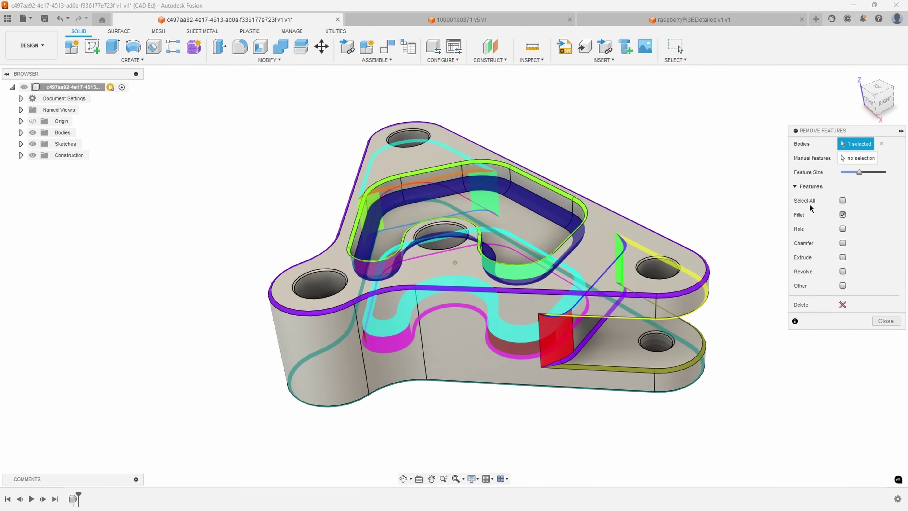
pyautogui.moveTo(859, 173); pyautogui.dragTo(846, 175)
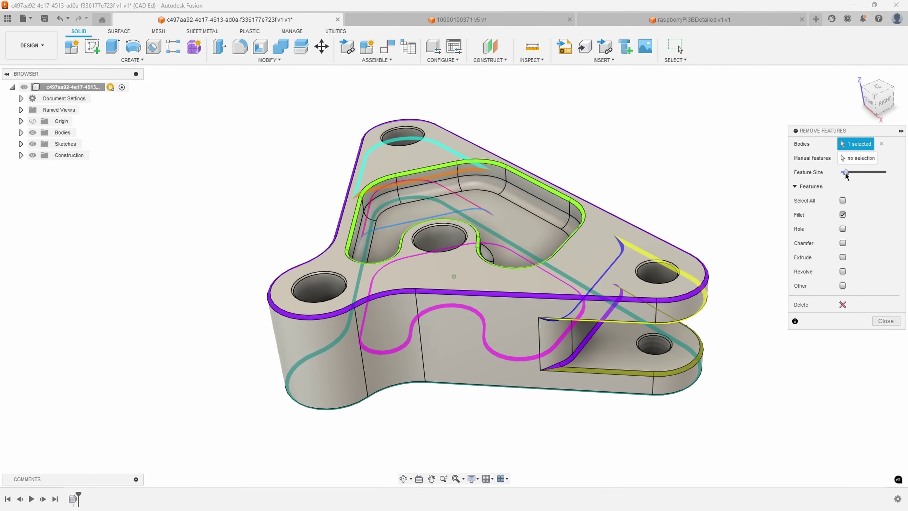
pyautogui.scroll(1, 450, 173)
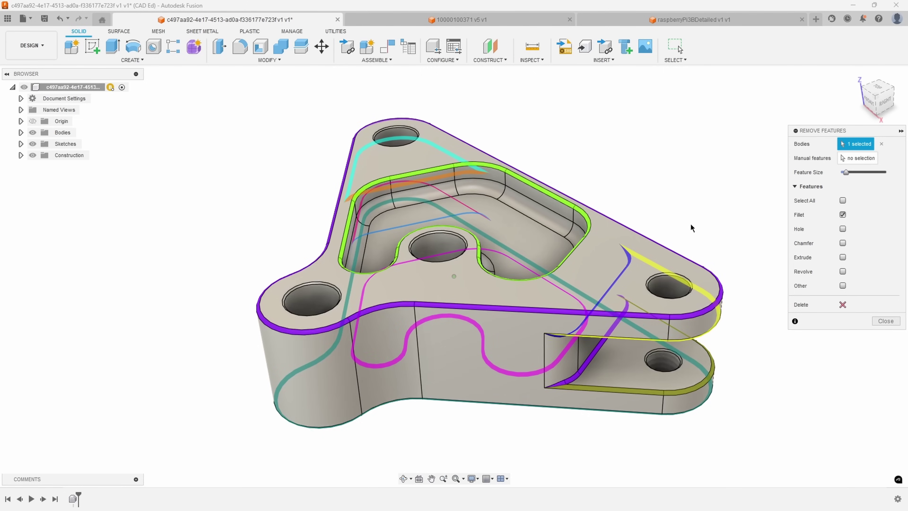
pyautogui.click(842, 305)
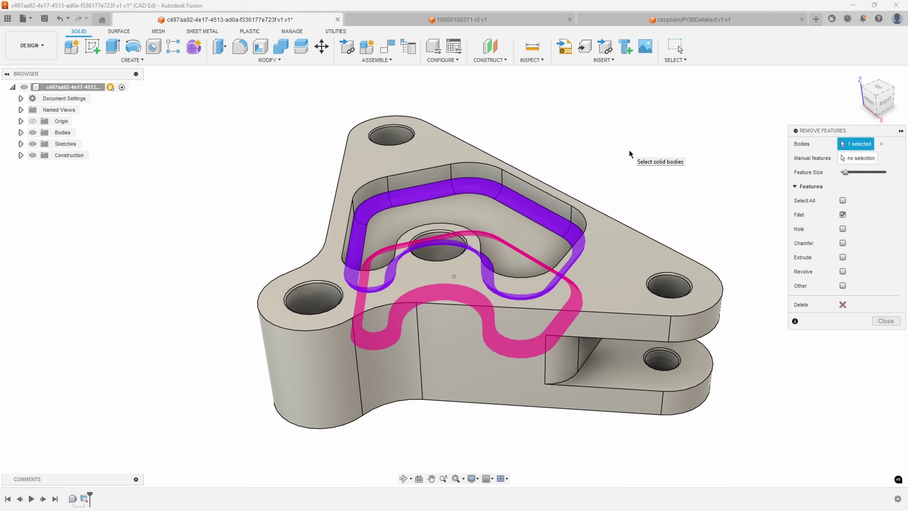
# - Detect only chamfers on the bracket, delete those around the hole edges, and finish Remove Features
pyautogui.click(842, 215)
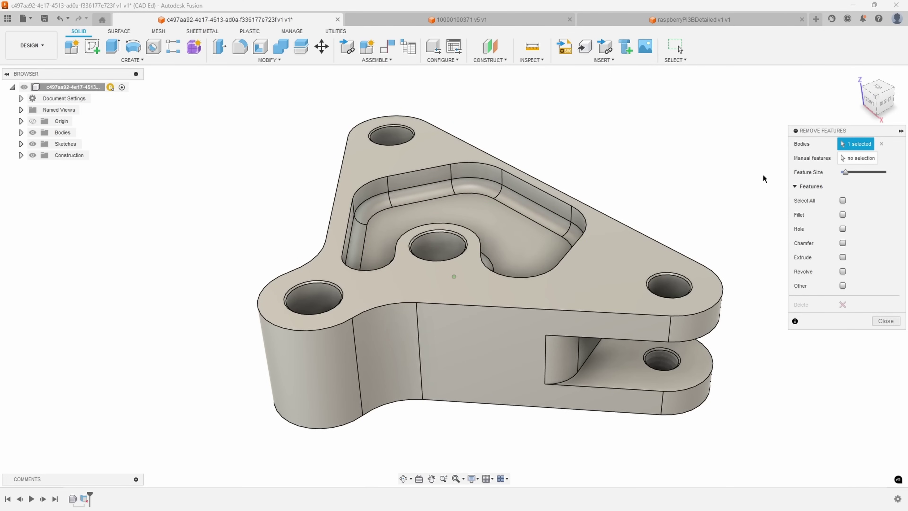
pyautogui.click(842, 243)
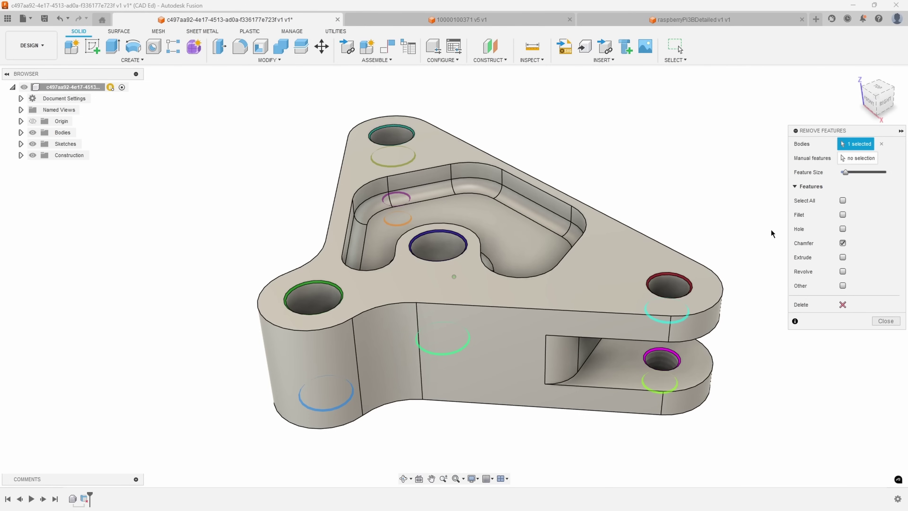
pyautogui.moveTo(844, 173)
pyautogui.mouseDown()
pyautogui.moveTo(881, 175)
pyautogui.moveTo(832, 174)
pyautogui.moveTo(892, 173)
pyautogui.moveTo(848, 174)
pyautogui.mouseUp()
pyautogui.keyDown('shift'); pyautogui.moveTo(723, 219); pyautogui.dragTo(721, 329, button='middle'); pyautogui.keyUp('shift')
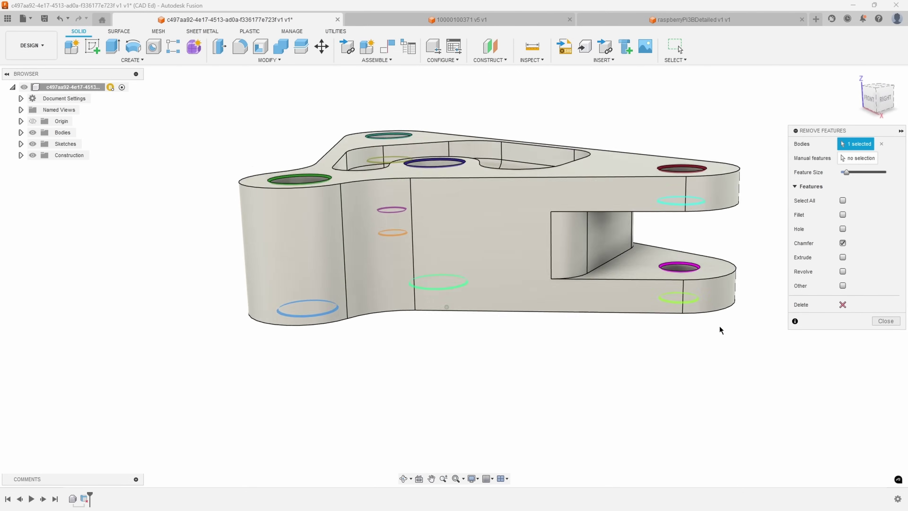
pyautogui.click(842, 304)
pyautogui.keyDown('shift'); pyautogui.moveTo(774, 384); pyautogui.dragTo(694, 428, button='middle'); pyautogui.keyUp('shift')
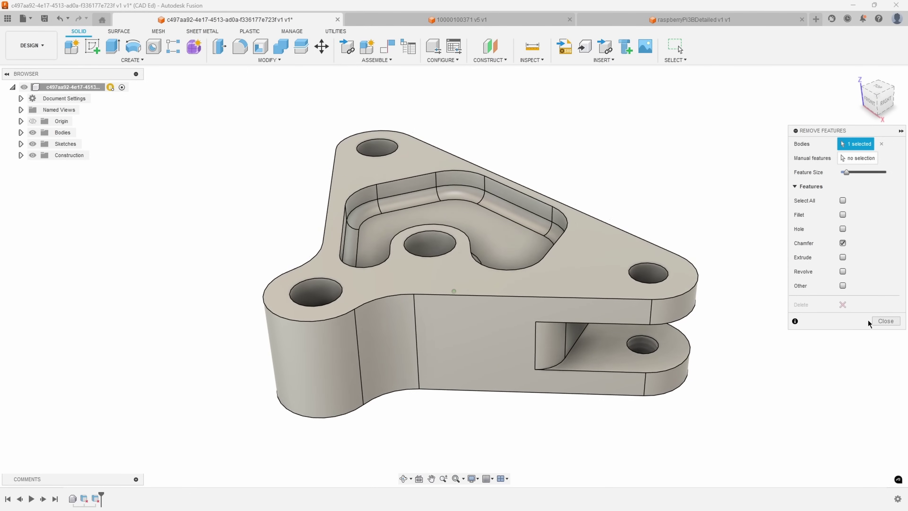
pyautogui.click(886, 321)
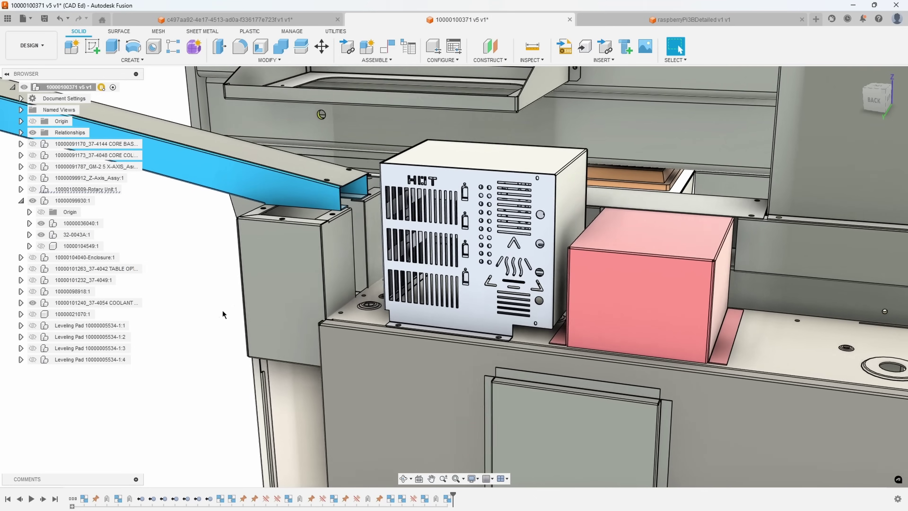
pyautogui.click(412, 220)
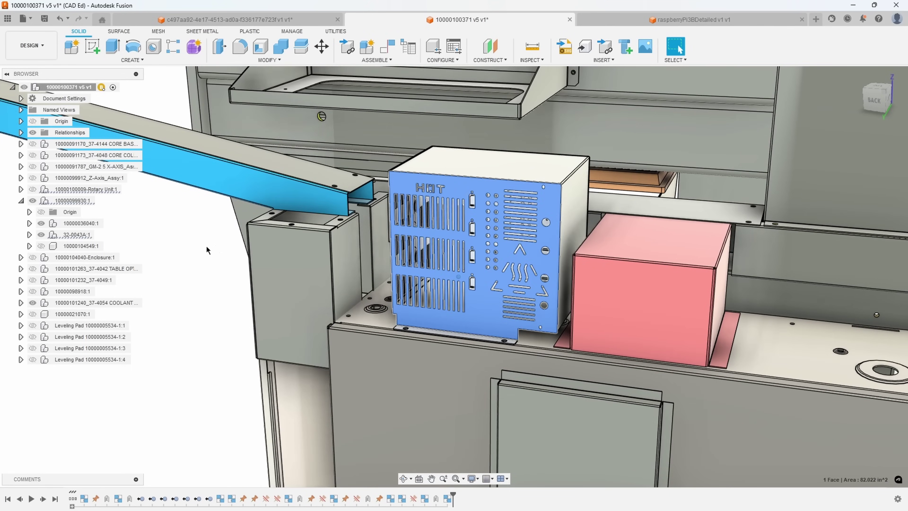
pyautogui.rightClick(86, 235)
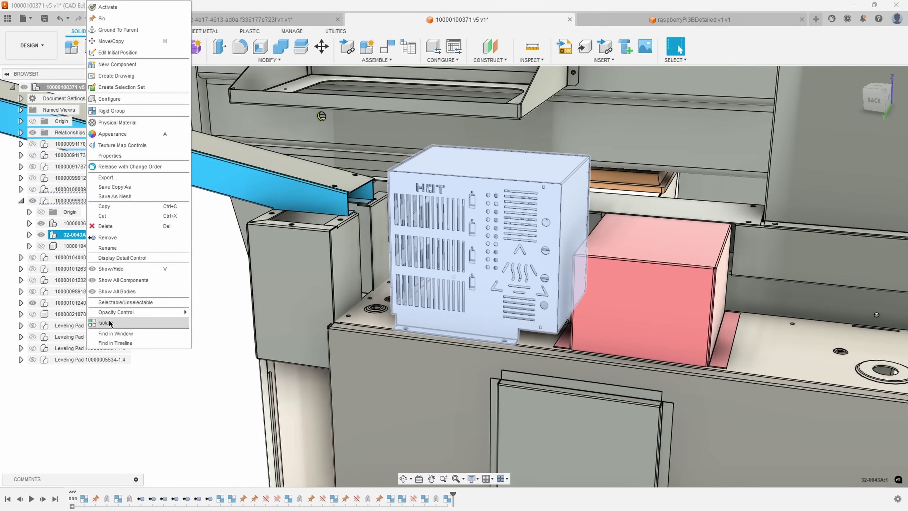
pyautogui.click(110, 322)
pyautogui.click(195, 334)
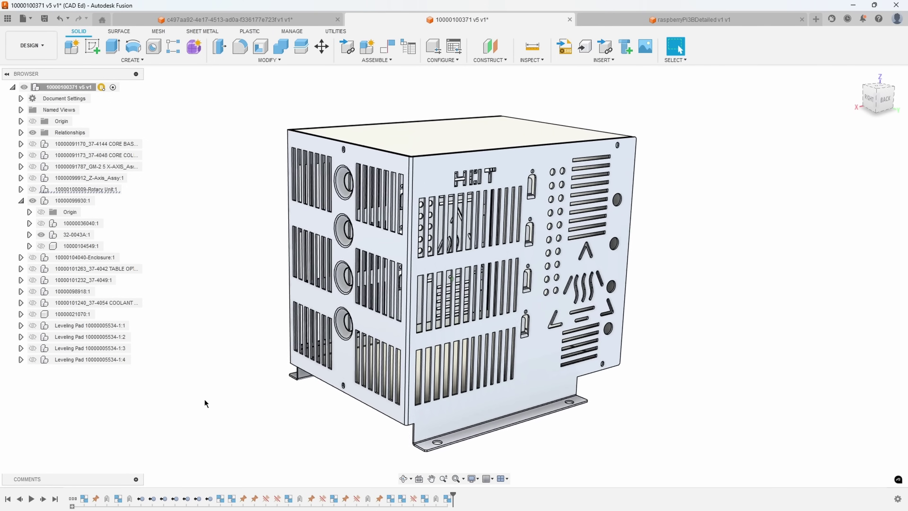
# - Start Remove Features on the isolated cover body and detect only holes instead of extrudes
pyautogui.click(247, 63)
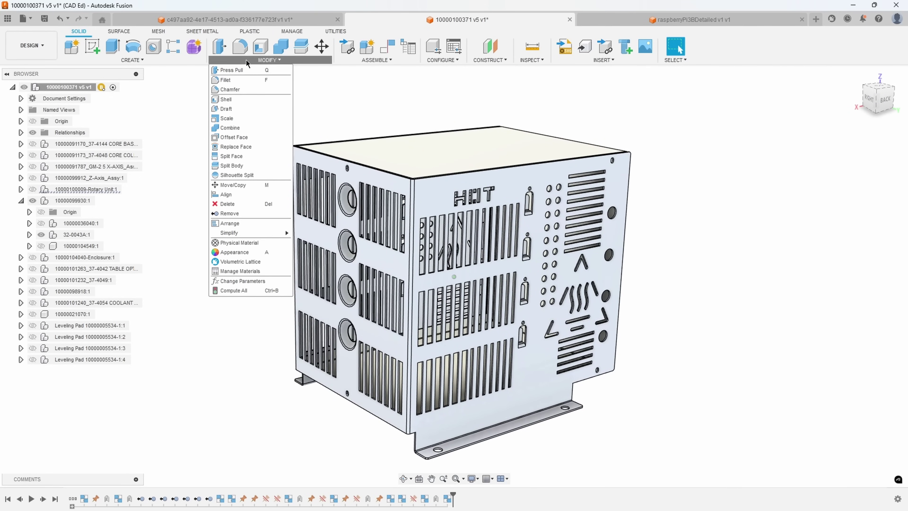
pyautogui.moveTo(238, 233)
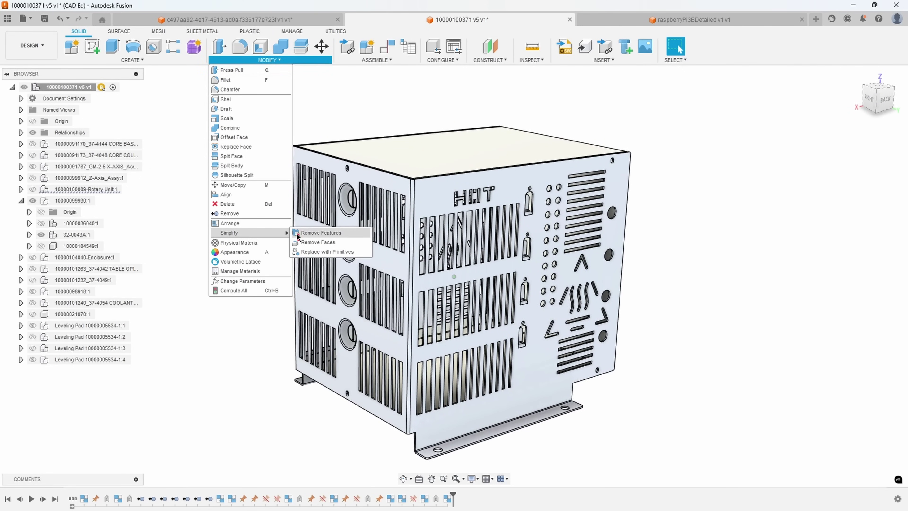
pyautogui.click(312, 233)
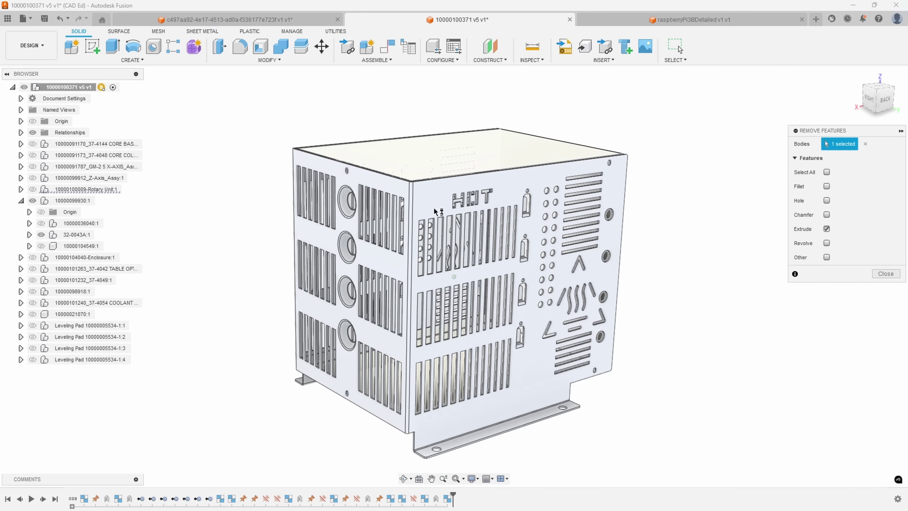
pyautogui.click(486, 266)
pyautogui.click(842, 257)
pyautogui.click(842, 229)
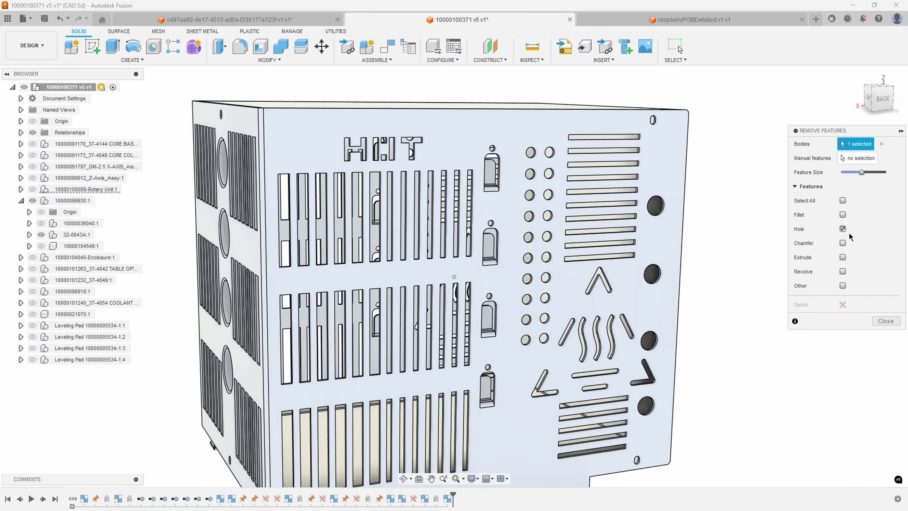
# - Increase the feature size until the small and large round holes of the cover are detected, and delete them
pyautogui.moveTo(861, 174); pyautogui.dragTo(873, 177)
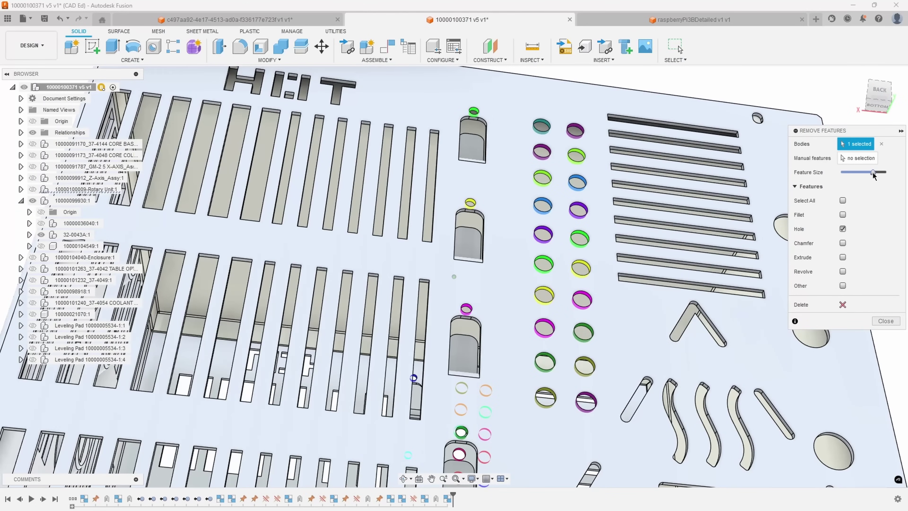
pyautogui.moveTo(872, 172); pyautogui.dragTo(869, 171)
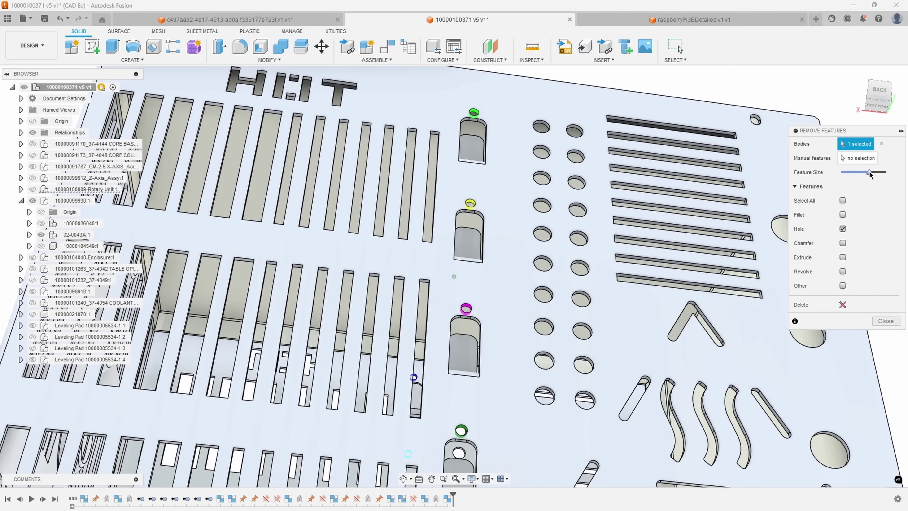
pyautogui.moveTo(873, 171); pyautogui.dragTo(874, 171)
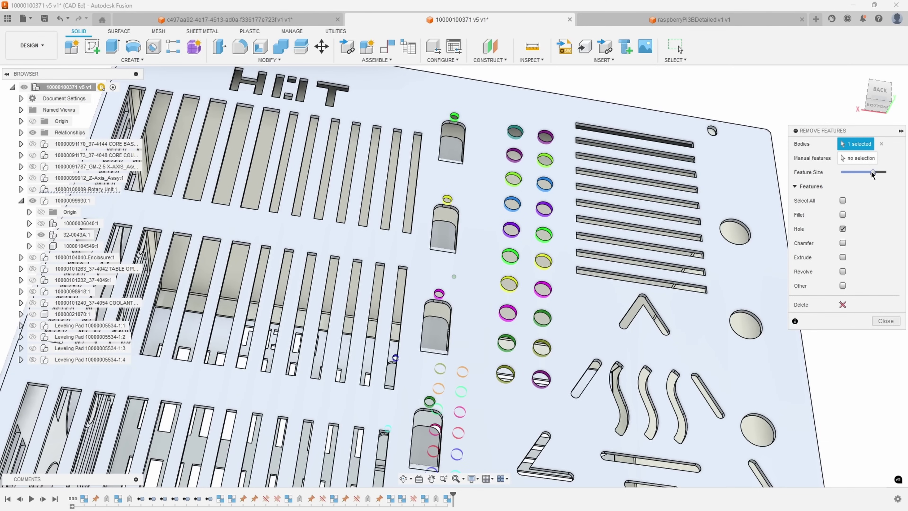
pyautogui.moveTo(871, 171); pyautogui.dragTo(879, 172)
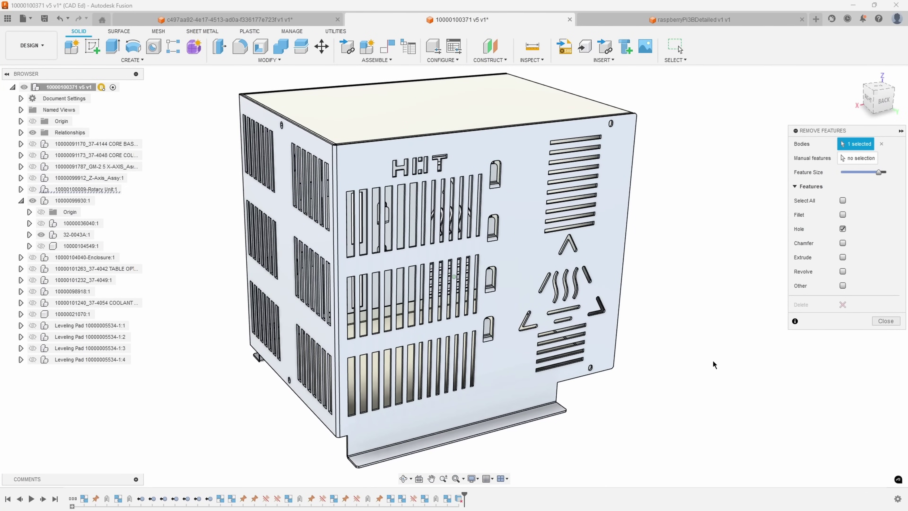
# - Detect extrudes instead of holes on the cover with a reduced feature size
pyautogui.keyDown('shift'); pyautogui.moveTo(691, 349); pyautogui.dragTo(736, 216, button='middle'); pyautogui.keyUp('shift')
pyautogui.scroll(8, 736, 216)
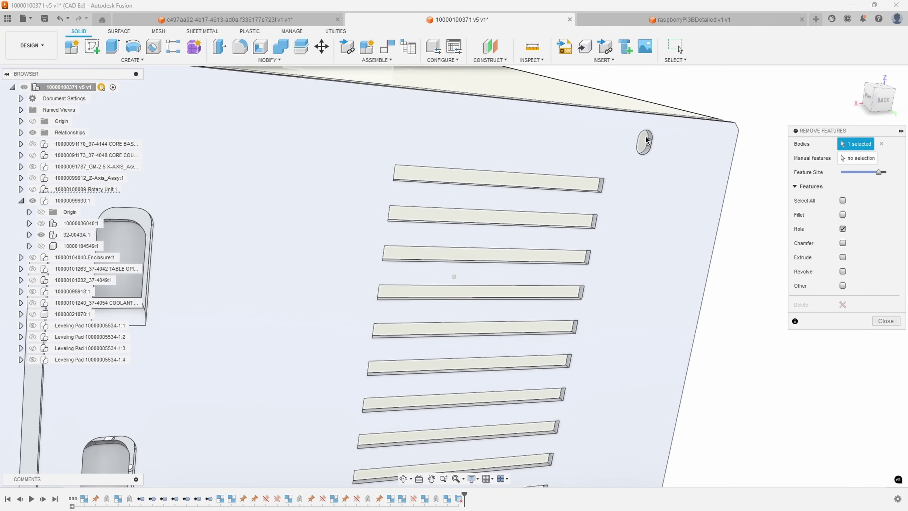
pyautogui.scroll(-6, 647, 140)
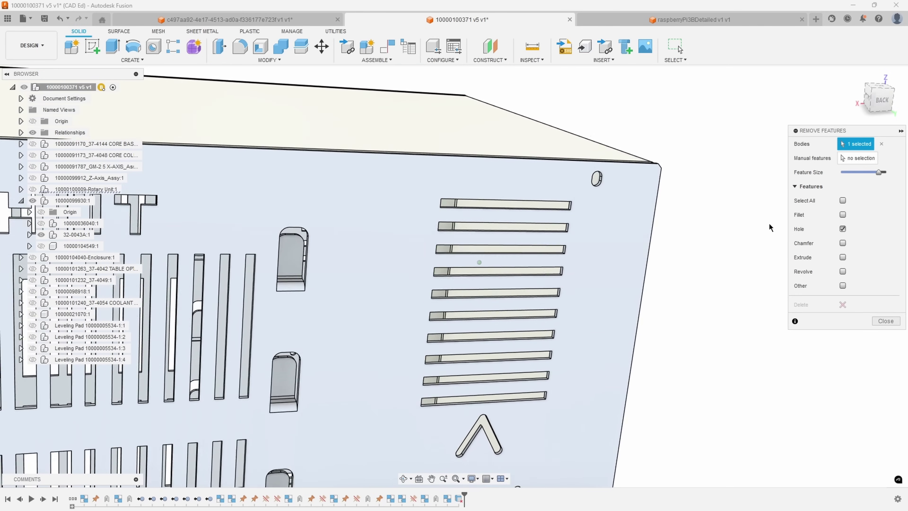
pyautogui.moveTo(879, 173); pyautogui.dragTo(863, 173)
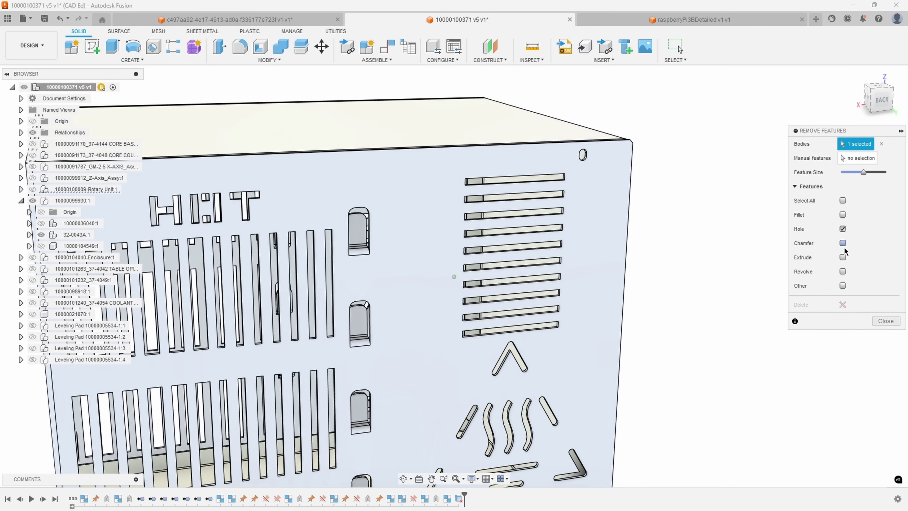
pyautogui.click(842, 257)
pyautogui.scroll(-5, 729, 257)
pyautogui.scroll(3, 686, 259)
pyautogui.keyDown('shift'); pyautogui.moveTo(684, 259); pyautogui.dragTo(734, 211, button='middle'); pyautogui.keyUp('shift')
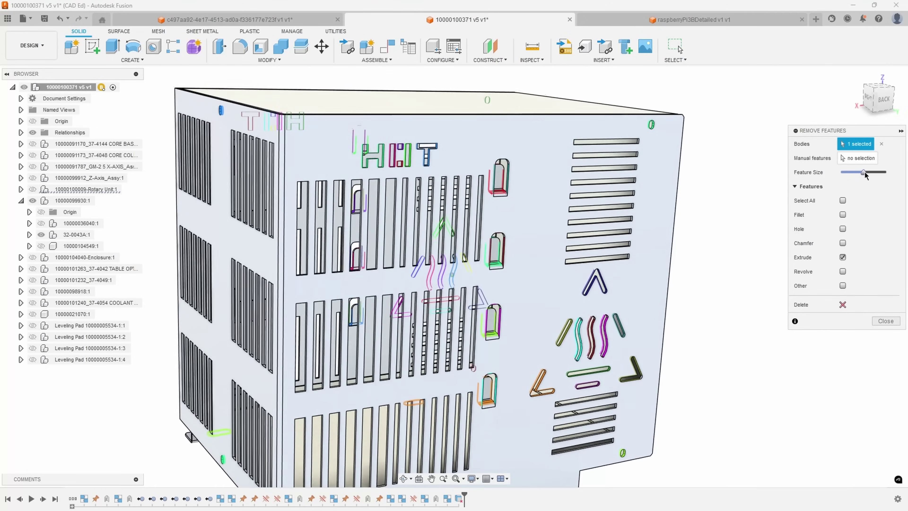
# - Adjust the feature size to exclude the long vent slots, and delete the detected HOT lettering, warning symbol and small cutouts
pyautogui.moveTo(867, 172); pyautogui.dragTo(872, 172)
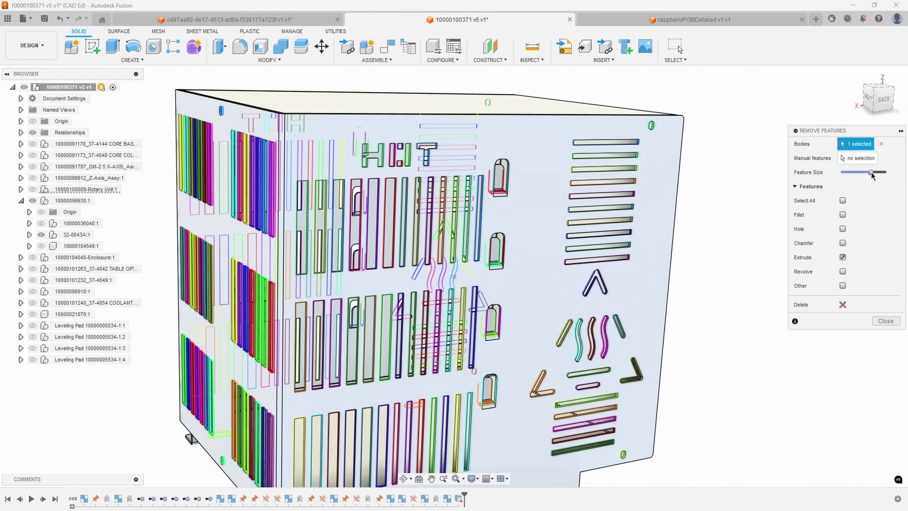
pyautogui.moveTo(871, 173); pyautogui.dragTo(867, 172)
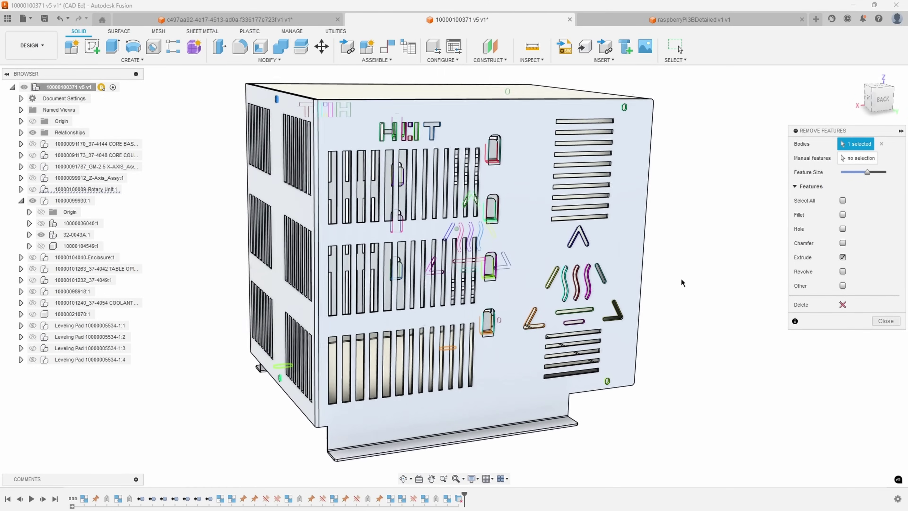
pyautogui.click(842, 305)
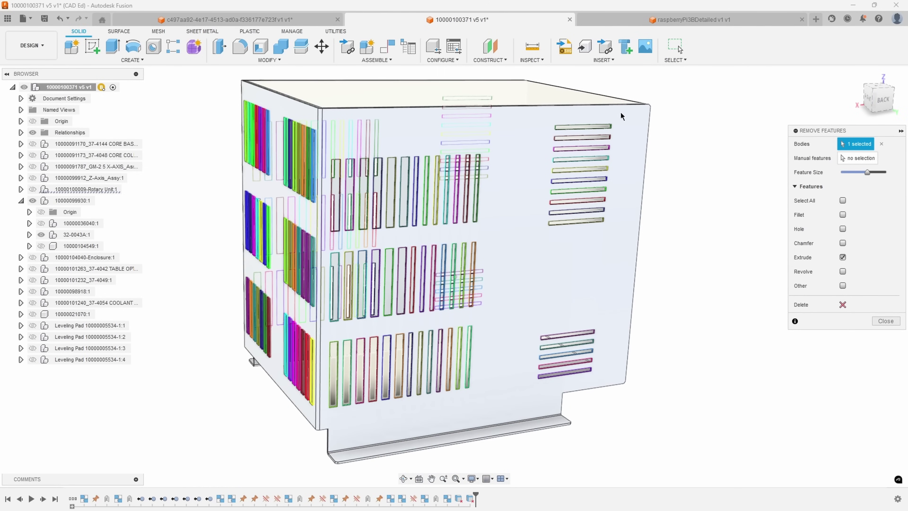
# - Reduce the feature size until only the narrow vent slots are detected without the wide ones, and delete them
pyautogui.keyDown('shift'); pyautogui.moveTo(614, 145); pyautogui.dragTo(646, 122, button='middle'); pyautogui.keyUp('shift')
pyautogui.scroll(5, 698, 209)
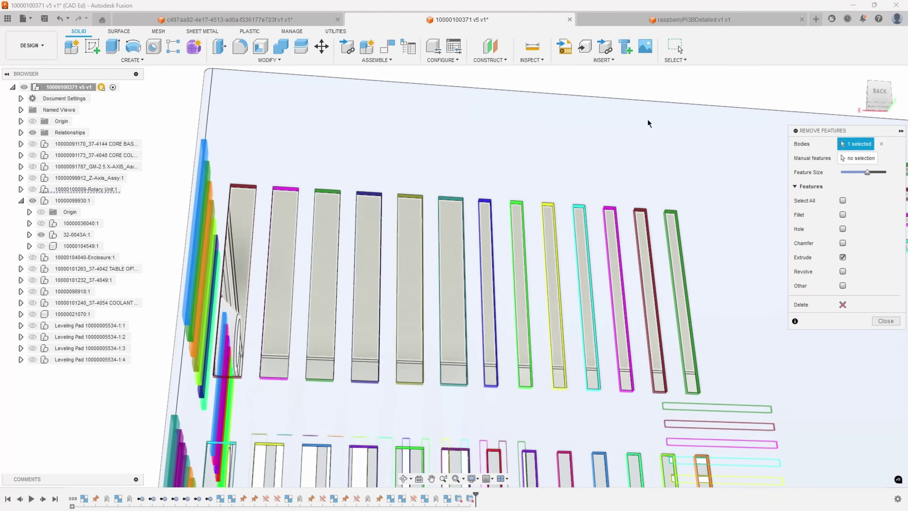
pyautogui.moveTo(860, 171); pyautogui.dragTo(854, 172)
pyautogui.keyDown('shift'); pyautogui.moveTo(711, 160); pyautogui.dragTo(723, 140, button='middle'); pyautogui.keyUp('shift')
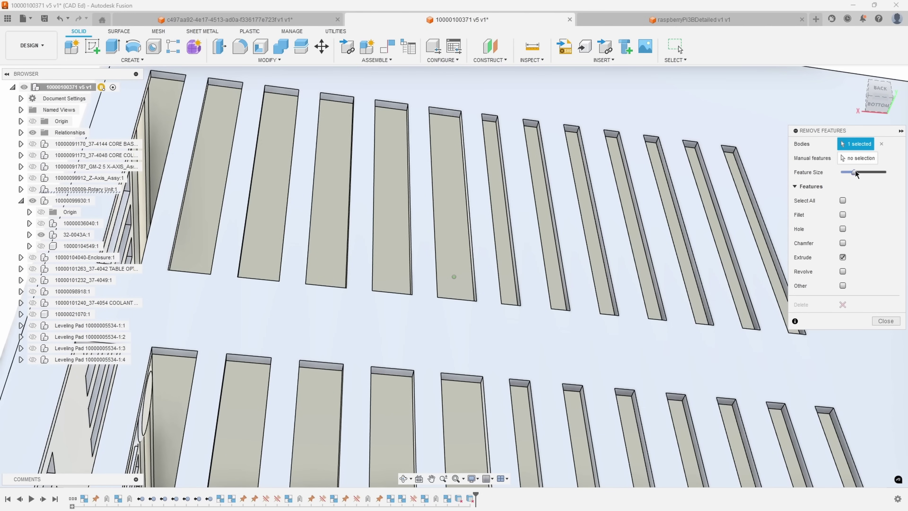
pyautogui.moveTo(854, 171); pyautogui.dragTo(856, 171)
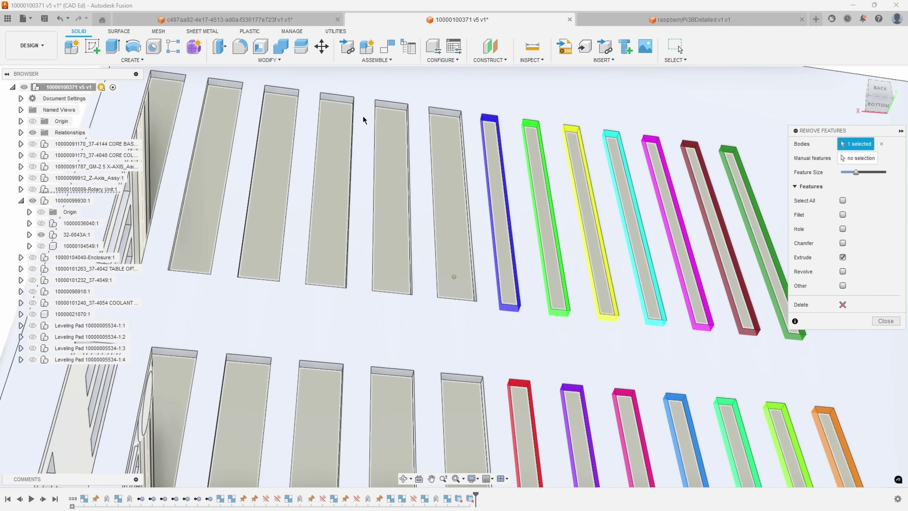
pyautogui.scroll(-1, 488, 164)
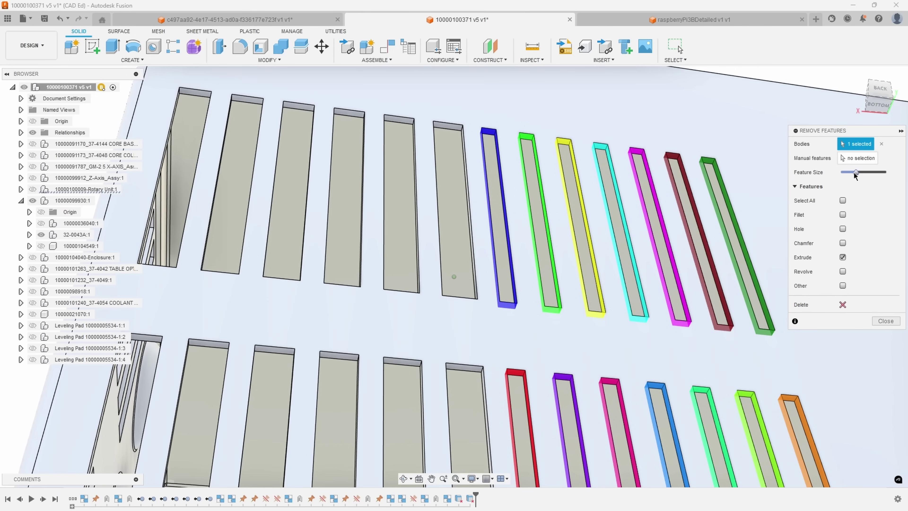
pyautogui.moveTo(857, 172); pyautogui.dragTo(857, 173)
pyautogui.press('F6')
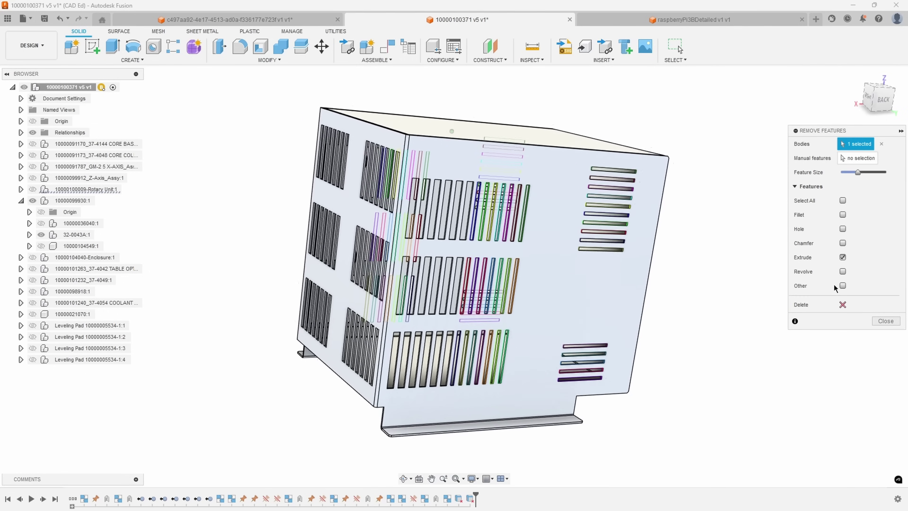
pyautogui.press('Delete')
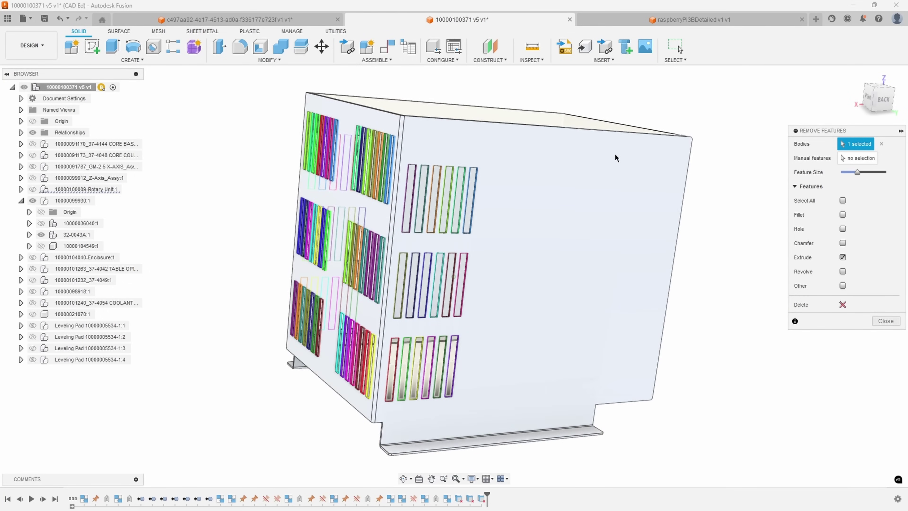
# - Delete the remaining detected vent slots on all sides of the cover and finish Remove Features
pyautogui.keyDown('shift'); pyautogui.moveTo(598, 214); pyautogui.dragTo(275, 264, button='middle'); pyautogui.keyUp('shift')
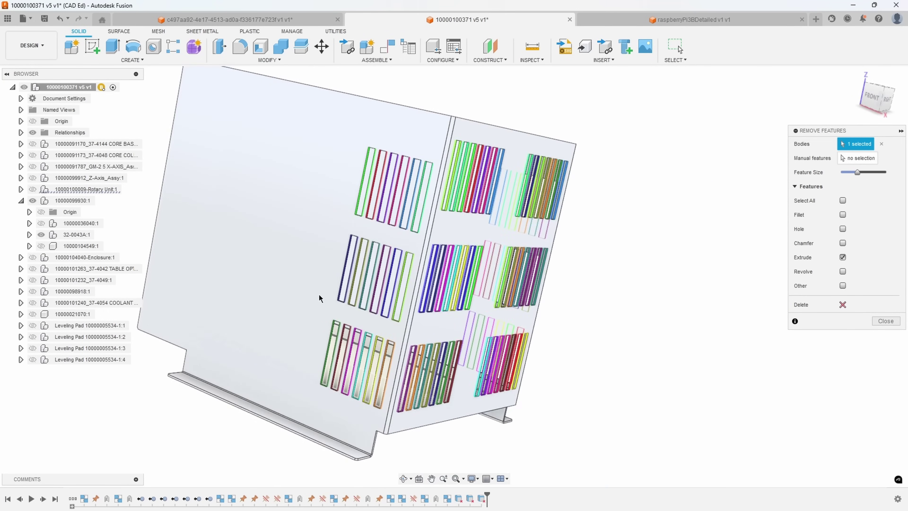
pyautogui.click(841, 304)
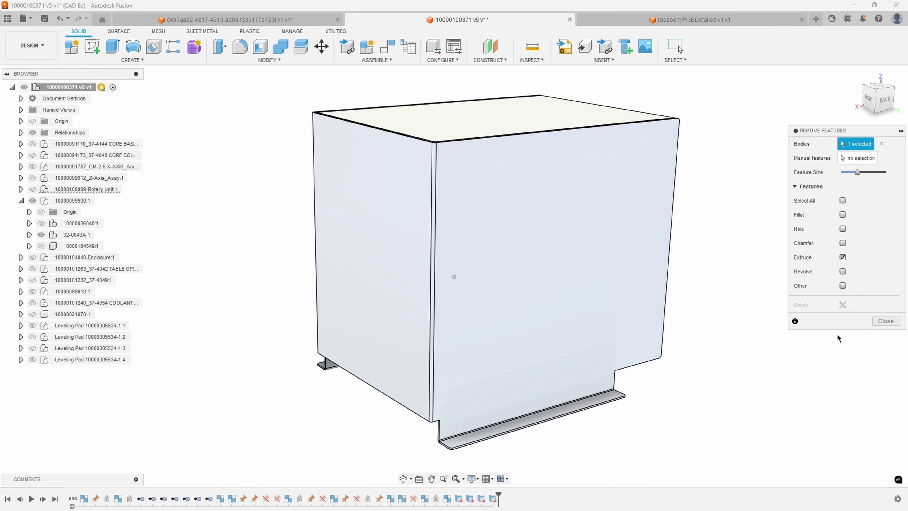
pyautogui.click(890, 322)
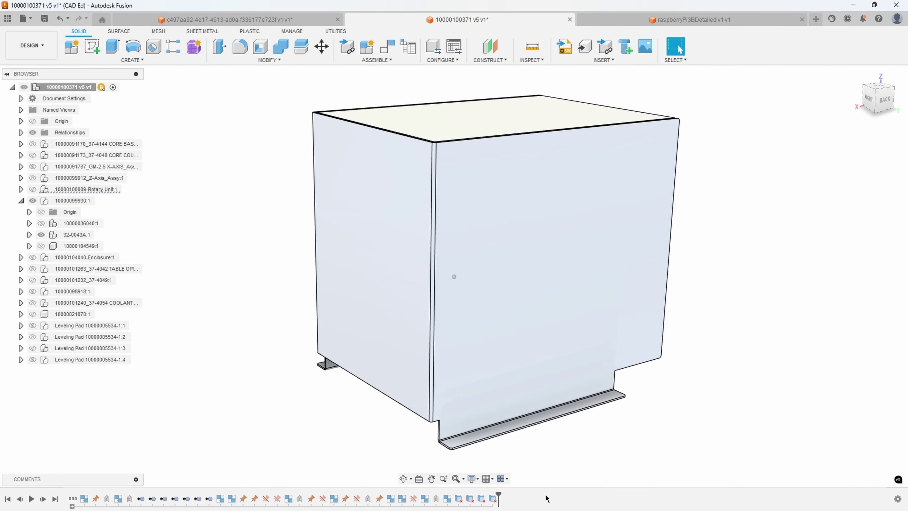
# - Compare the cover before and after simplification by rolling the timeline back and forward, and unisolate component 32-0043A
pyautogui.moveTo(498, 495); pyautogui.dragTo(487, 495)
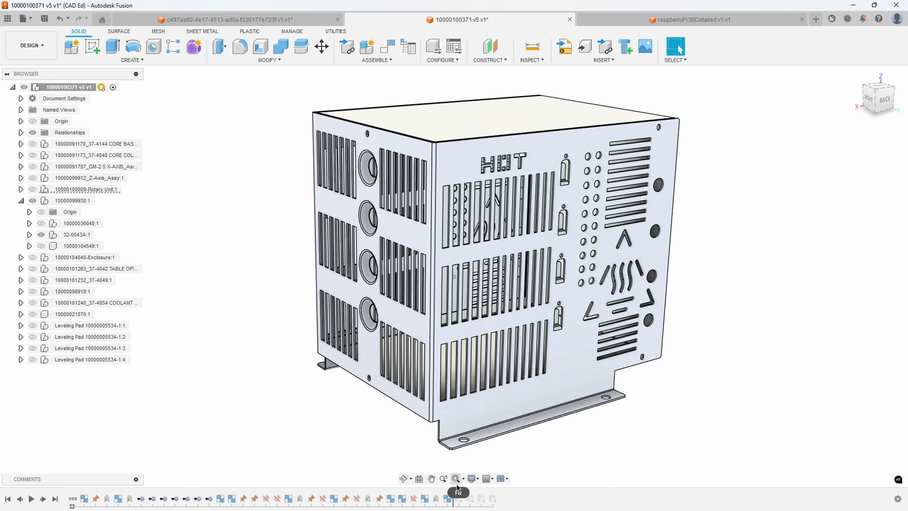
pyautogui.moveTo(453, 494); pyautogui.dragTo(498, 495)
pyautogui.rightClick(68, 235)
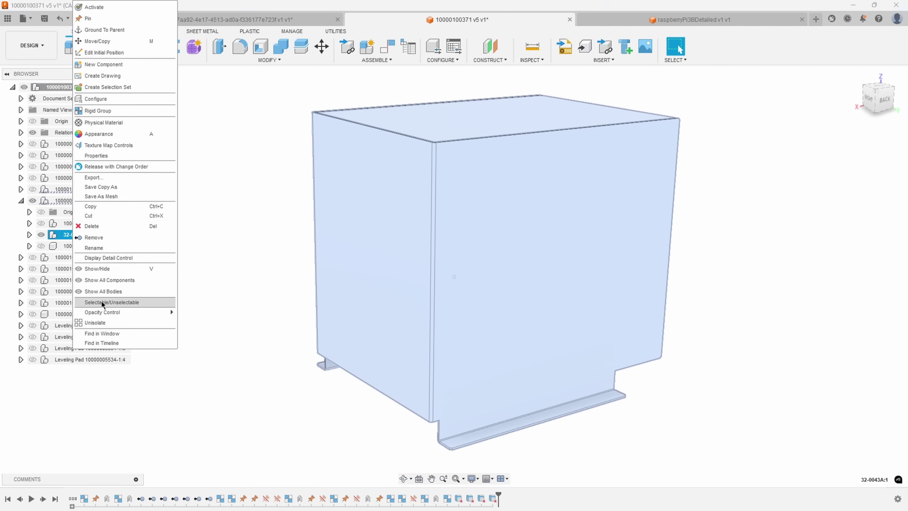
pyautogui.click(97, 323)
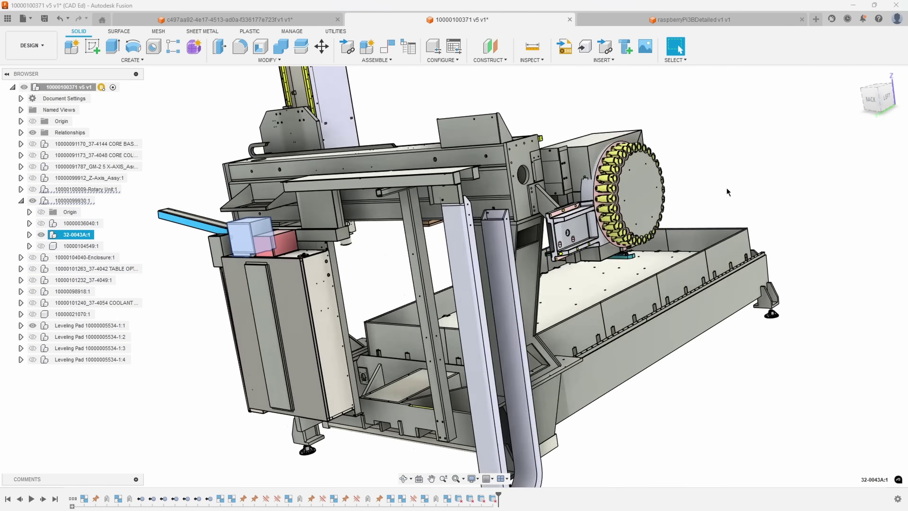
# - Start Remove Faces and remove the rounded upper corner face of the outer slot in the tool carousel's bracket
pyautogui.keyDown('shift'); pyautogui.moveTo(726, 192); pyautogui.dragTo(553, 148, button='middle'); pyautogui.keyUp('shift')
pyautogui.click(553, 148)
pyautogui.scroll(4, 499, 163)
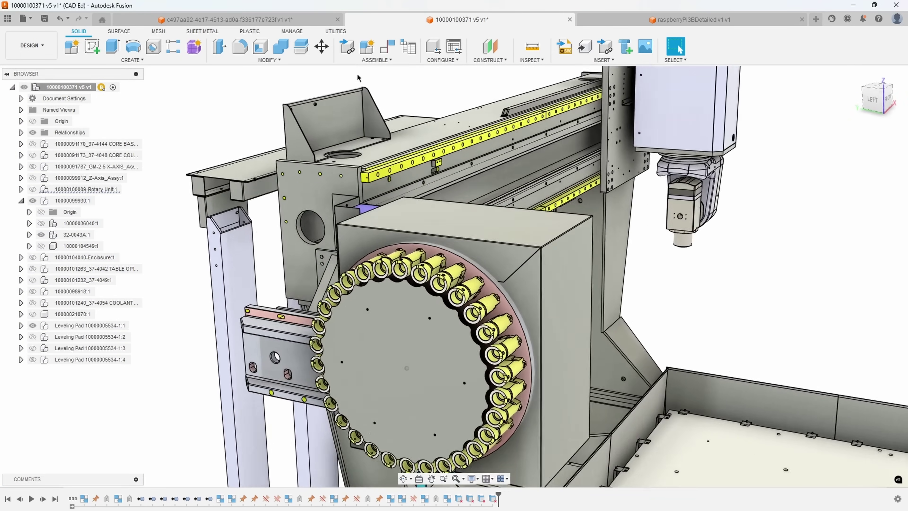
pyautogui.keyDown('shift'); pyautogui.moveTo(299, 61); pyautogui.dragTo(283, 61, button='middle'); pyautogui.keyUp('shift')
pyautogui.click(282, 60)
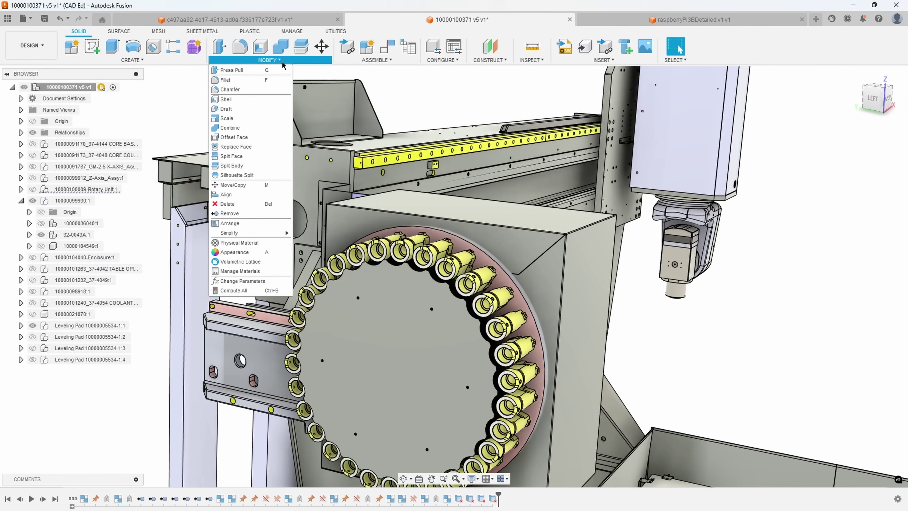
pyautogui.moveTo(241, 236)
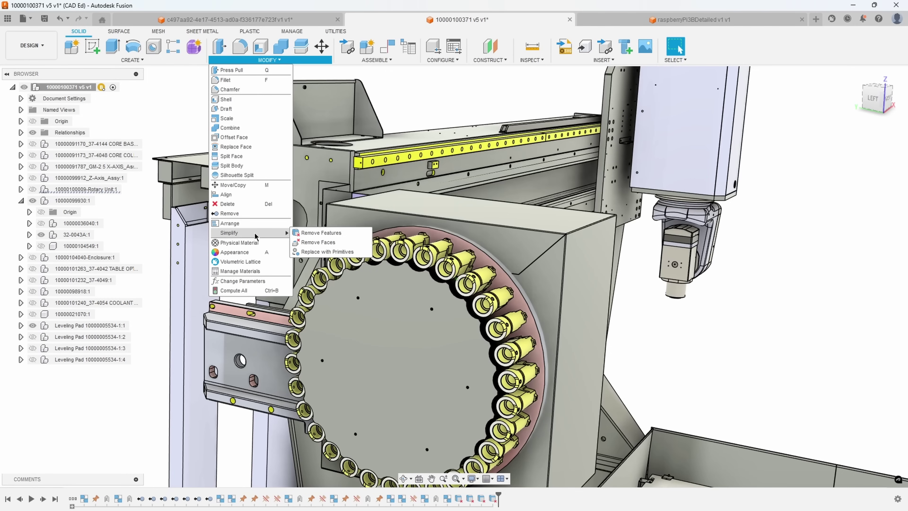
pyautogui.click(315, 243)
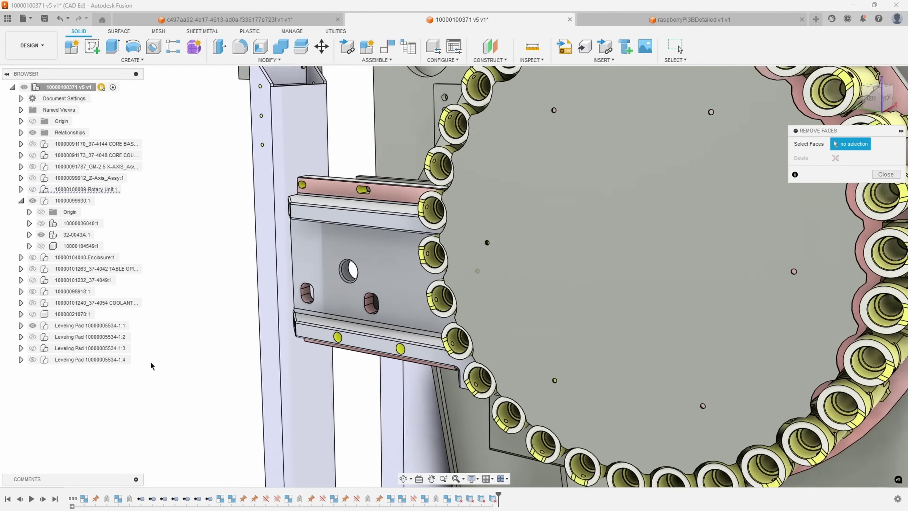
pyautogui.scroll(3, 324, 322)
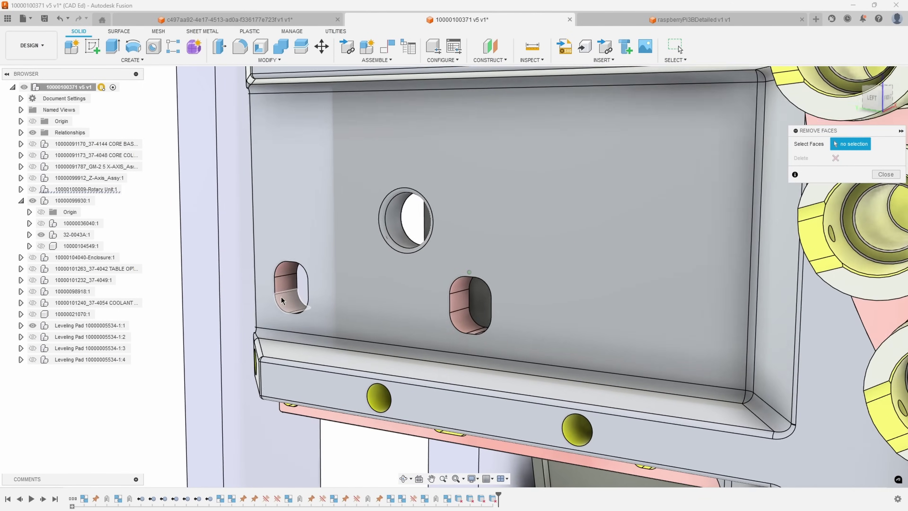
pyautogui.scroll(2, 281, 301)
pyautogui.click(297, 254)
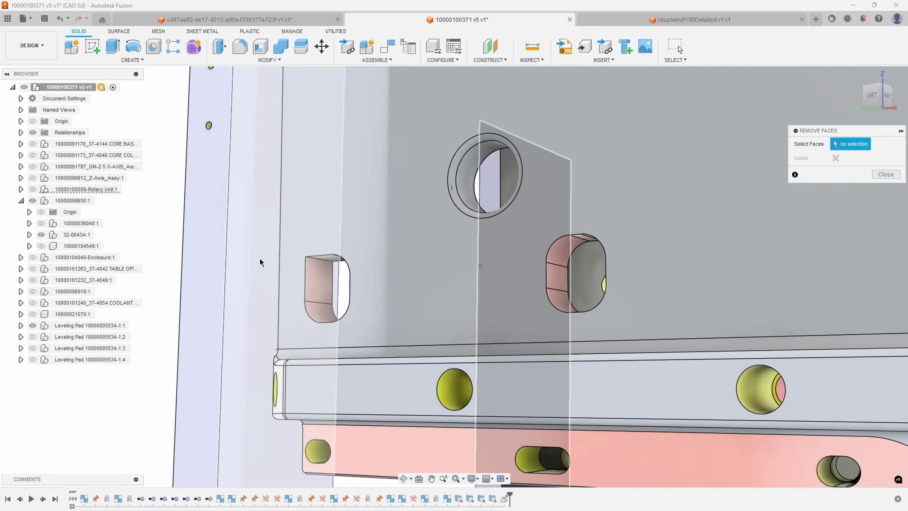
# - Select all remaining inner faces of the bracket's outer slot and delete them to close the opening
pyautogui.scroll(2, 322, 261)
pyautogui.keyDown('shift'); pyautogui.moveTo(345, 261); pyautogui.dragTo(293, 290, button='middle'); pyautogui.keyUp('shift')
pyautogui.click(292, 282)
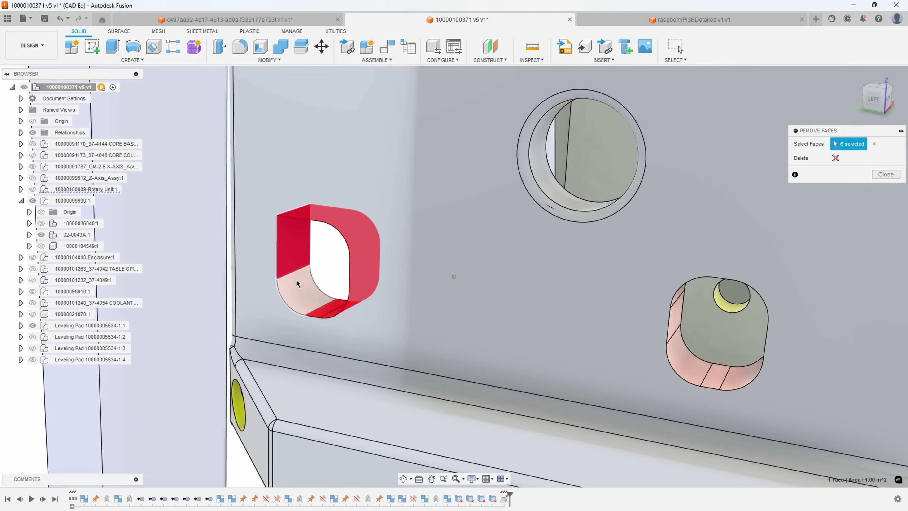
pyautogui.click(296, 283)
pyautogui.keyDown('shift'); pyautogui.moveTo(303, 293); pyautogui.dragTo(299, 253, button='middle'); pyautogui.keyUp('shift')
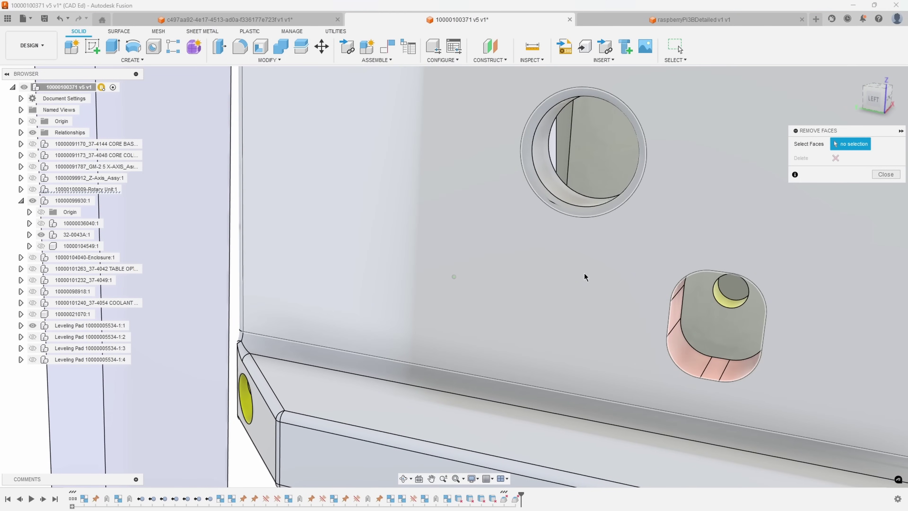
# - Select the inner faces of the bracket's second slot, delete them, and finish Remove Faces
pyautogui.scroll(-2, 425, 250)
pyautogui.scroll(3, 660, 207)
pyautogui.keyDown('shift'); pyautogui.moveTo(568, 250); pyautogui.dragTo(548, 259, button='middle'); pyautogui.keyUp('shift')
pyautogui.click(513, 245)
pyautogui.click(509, 278)
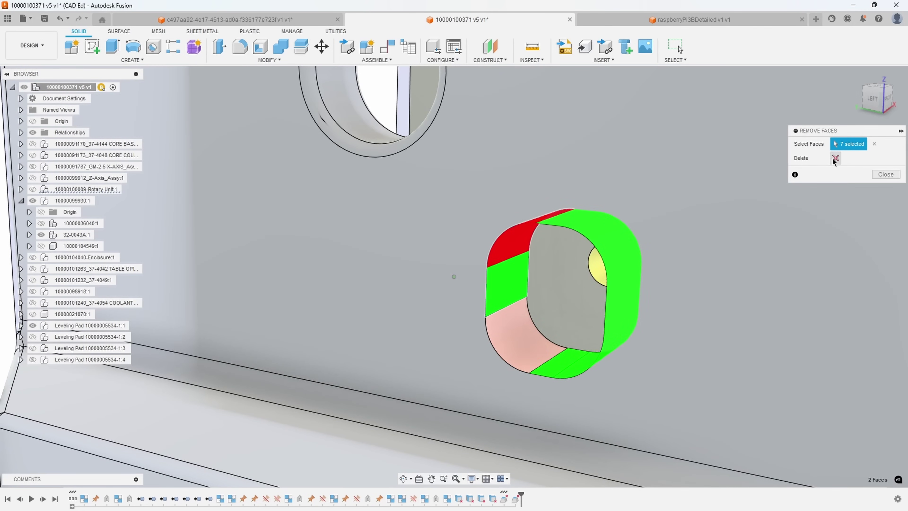
pyautogui.scroll(-8, 555, 330)
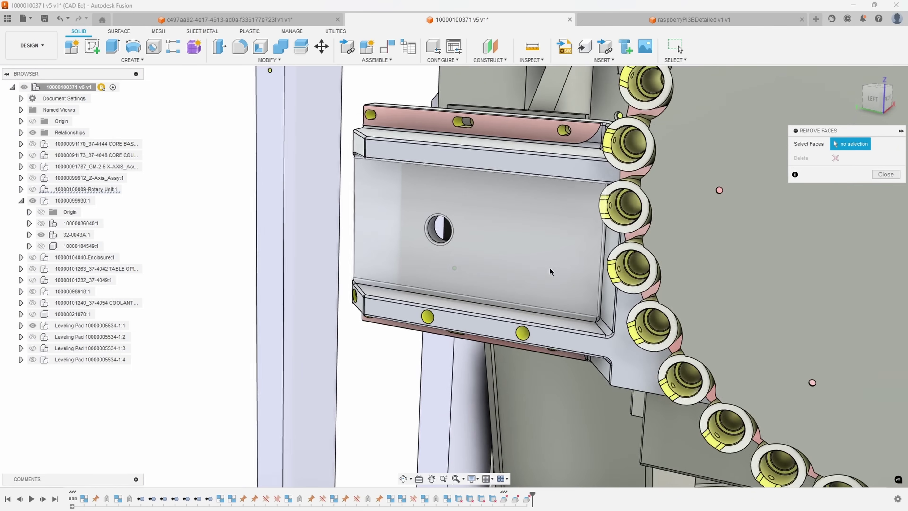
pyautogui.scroll(-5, 529, 267)
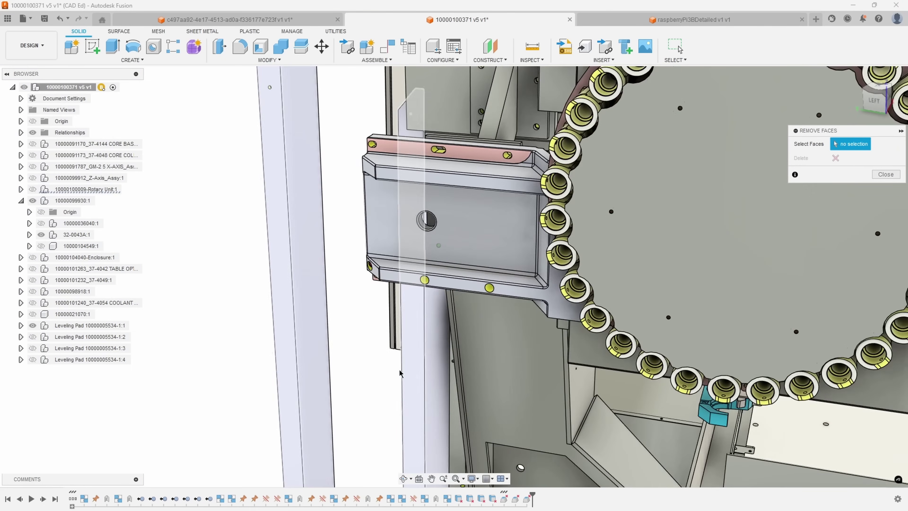
pyautogui.scroll(-4, 723, 255)
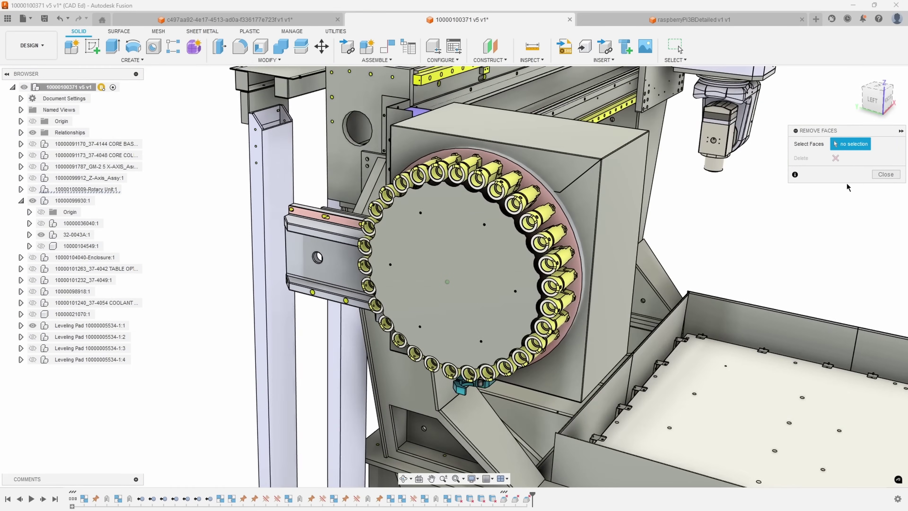
pyautogui.scroll(5, 383, 222)
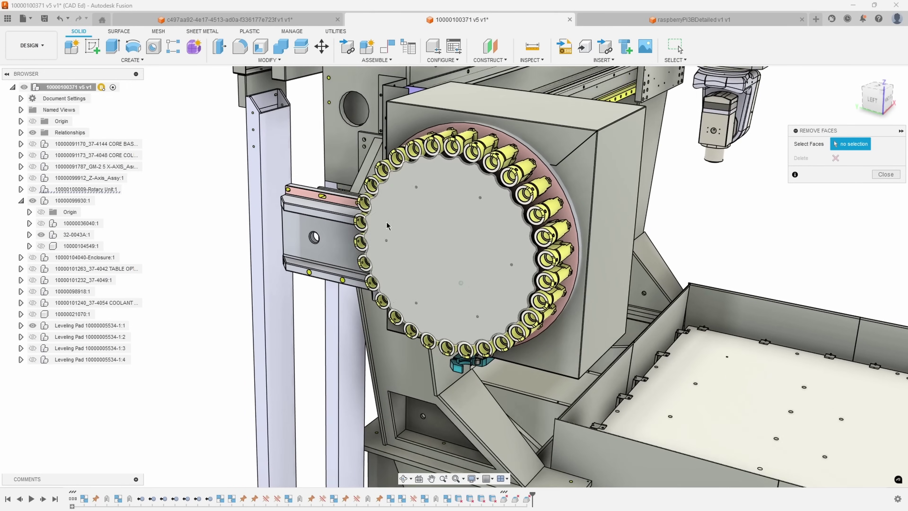
pyautogui.scroll(2, 382, 221)
pyautogui.scroll(-2, 345, 258)
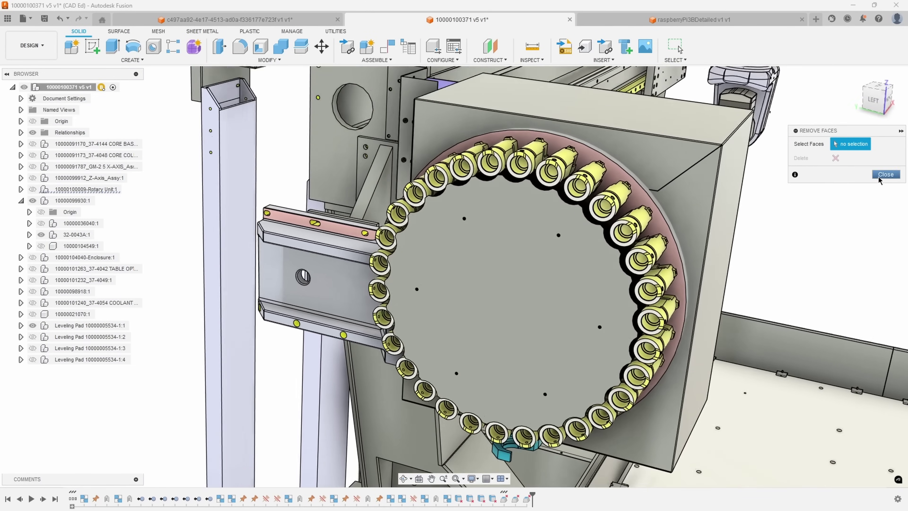
pyautogui.click(884, 175)
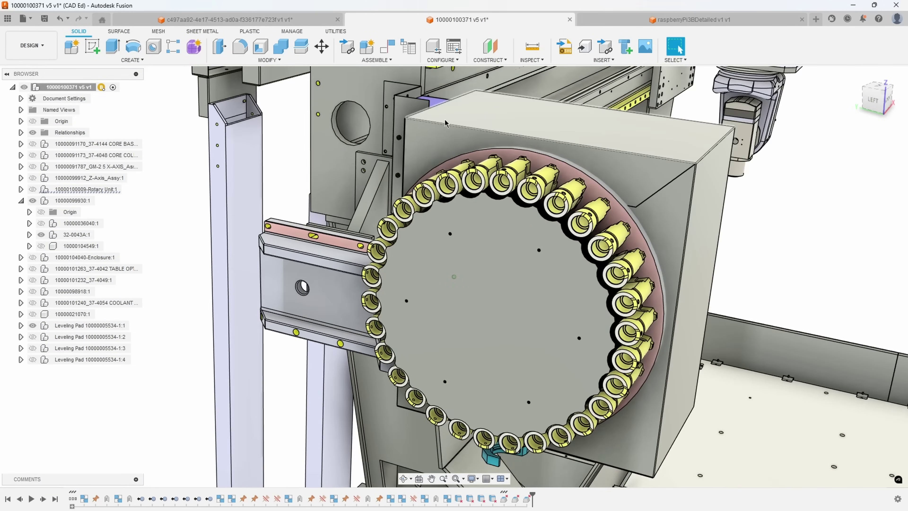
# - Start Replace with Primitives for bodies and select one of the tool holders on the carousel
pyautogui.click(275, 60)
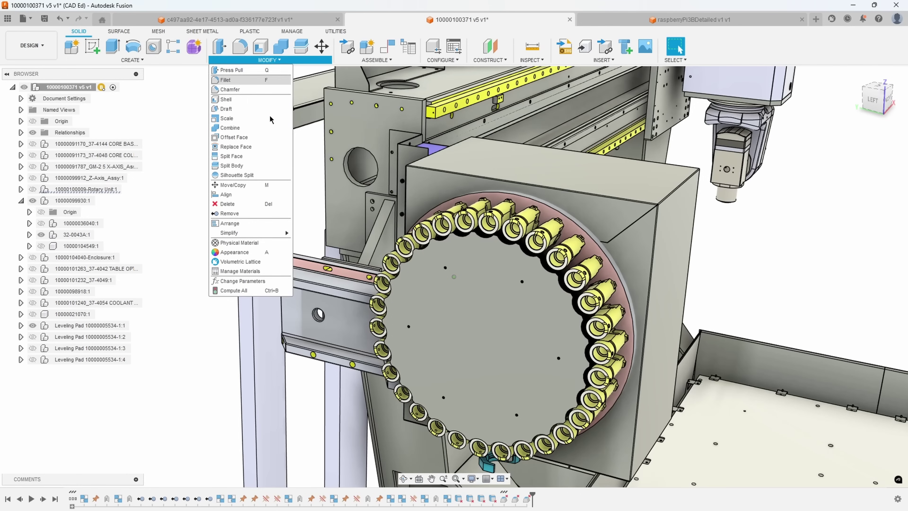
pyautogui.moveTo(258, 236)
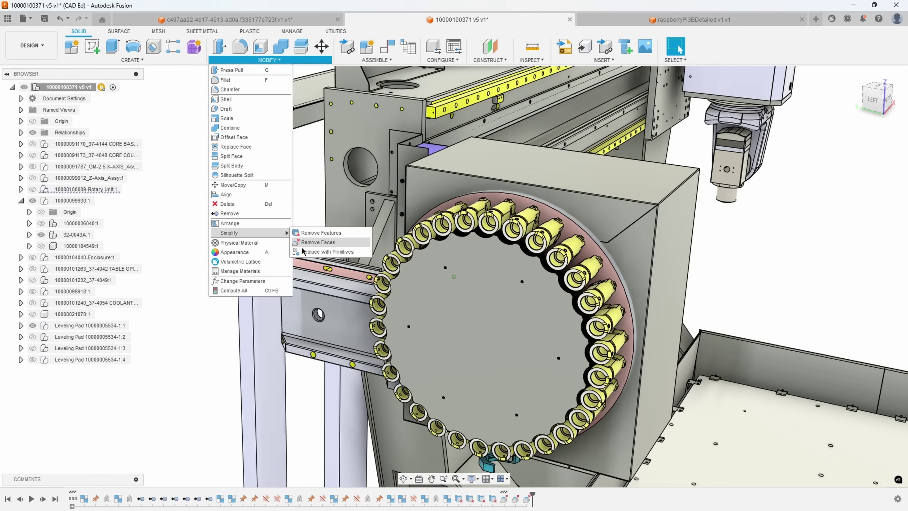
pyautogui.click(316, 252)
pyautogui.scroll(3, 460, 240)
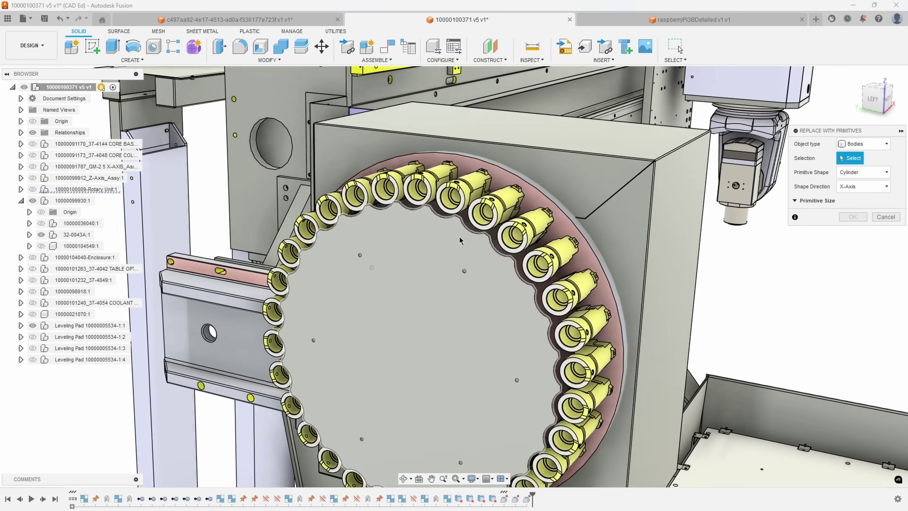
pyautogui.scroll(3, 460, 240)
pyautogui.scroll(2, 600, 281)
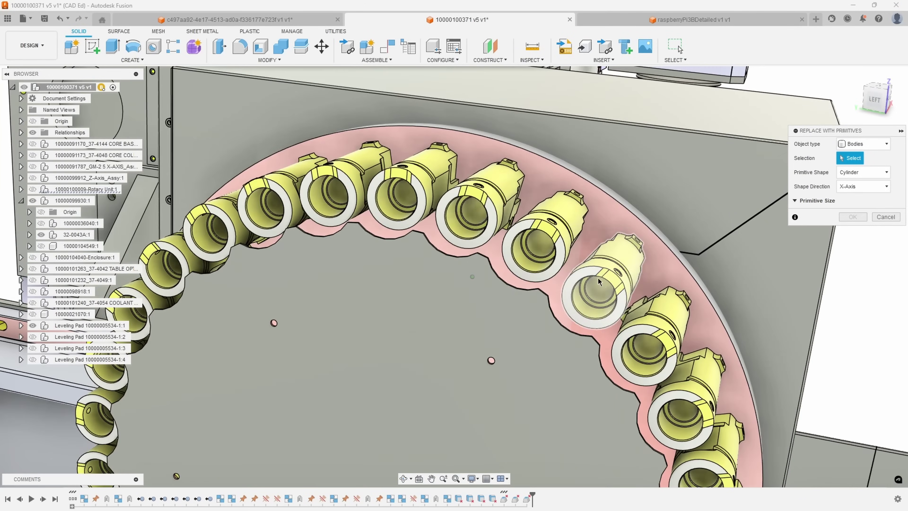
pyautogui.scroll(2, 543, 249)
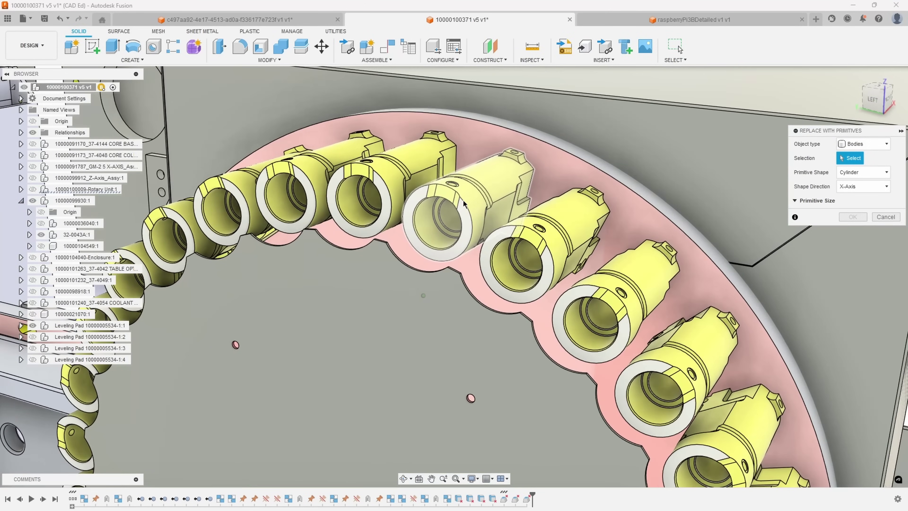
pyautogui.click(465, 202)
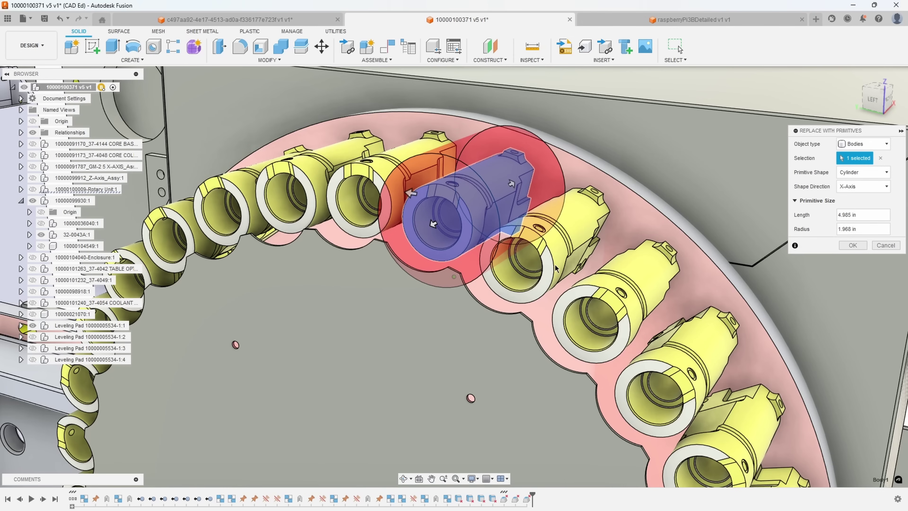
# - Replace the carousel's tool holders with X-axis cylinders of radius 1.1 in
pyautogui.scroll(4, 575, 244)
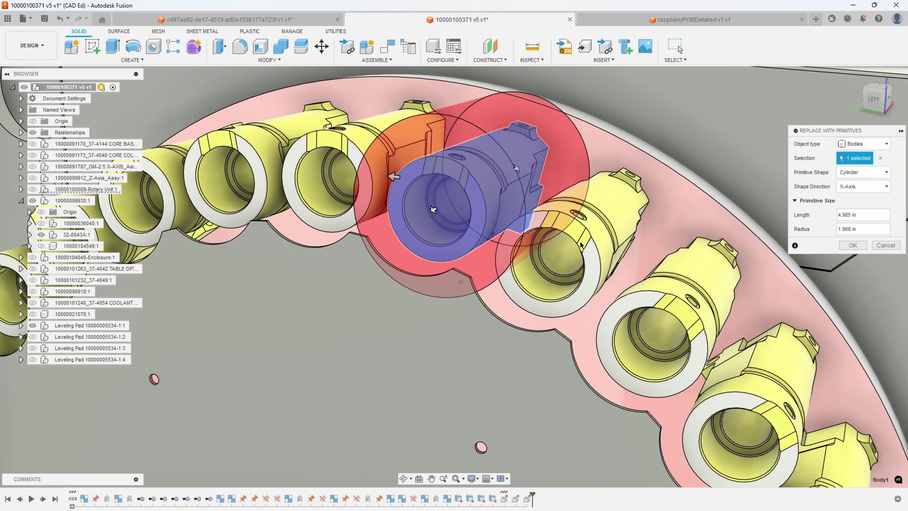
pyautogui.scroll(-1, 561, 243)
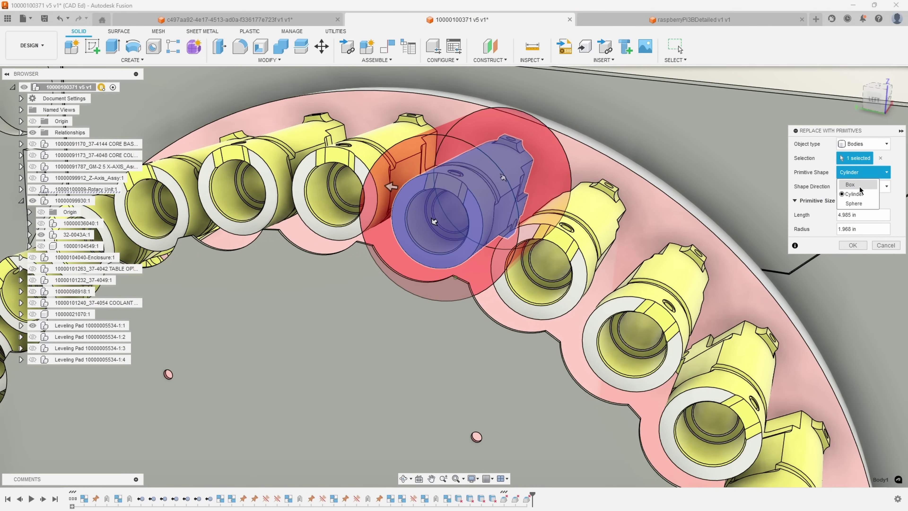
pyautogui.click(862, 175)
pyautogui.scroll(2, 490, 172)
pyautogui.keyDown('shift'); pyautogui.moveTo(490, 172); pyautogui.dragTo(324, 169, button='middle'); pyautogui.keyUp('shift')
pyautogui.moveTo(326, 168); pyautogui.dragTo(372, 179)
pyautogui.keyDown('shift'); pyautogui.moveTo(373, 180); pyautogui.dragTo(359, 134, button='middle'); pyautogui.keyUp('shift')
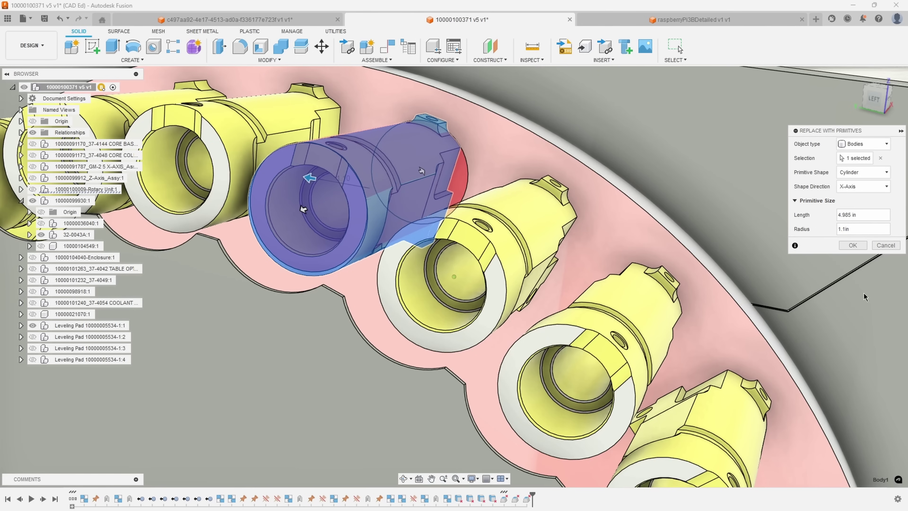
pyautogui.scroll(-2, 592, 250)
pyautogui.keyDown('shift'); pyautogui.moveTo(591, 249); pyautogui.dragTo(332, 200, button='middle'); pyautogui.keyUp('shift')
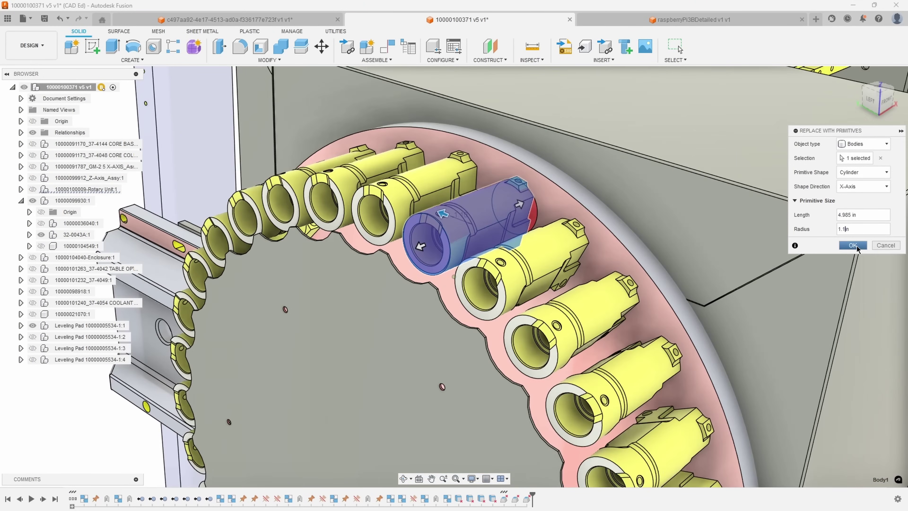
pyautogui.click(853, 245)
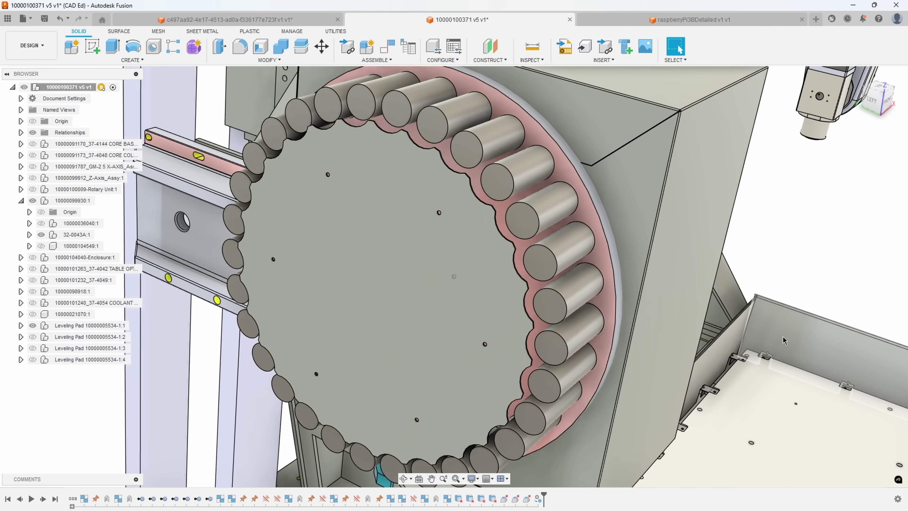
pyautogui.keyDown('shift'); pyautogui.moveTo(783, 339); pyautogui.dragTo(455, 406, button='middle'); pyautogui.keyUp('shift')
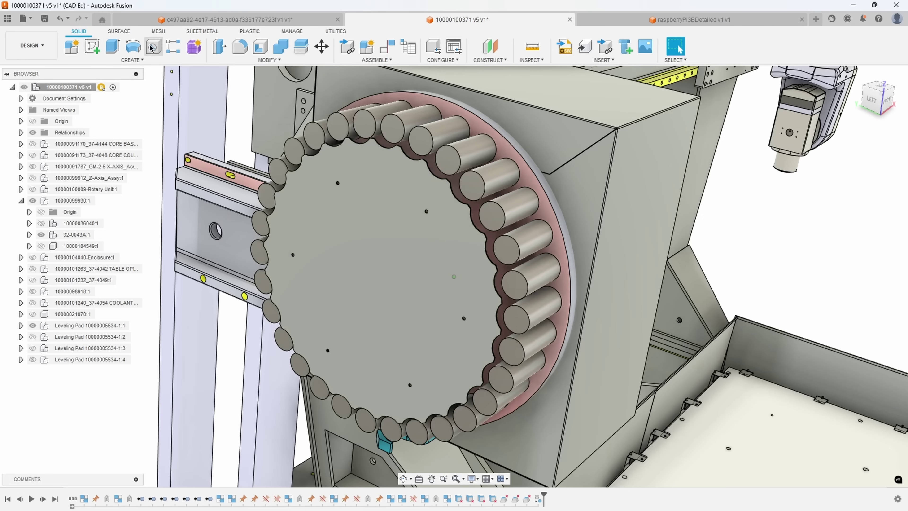
pyautogui.scroll(2, 425, 157)
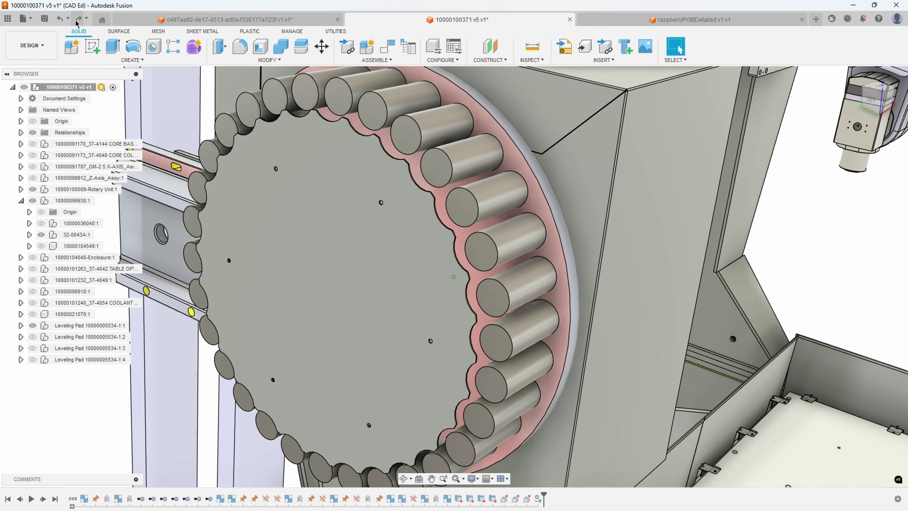
pyautogui.scroll(-4, 428, 214)
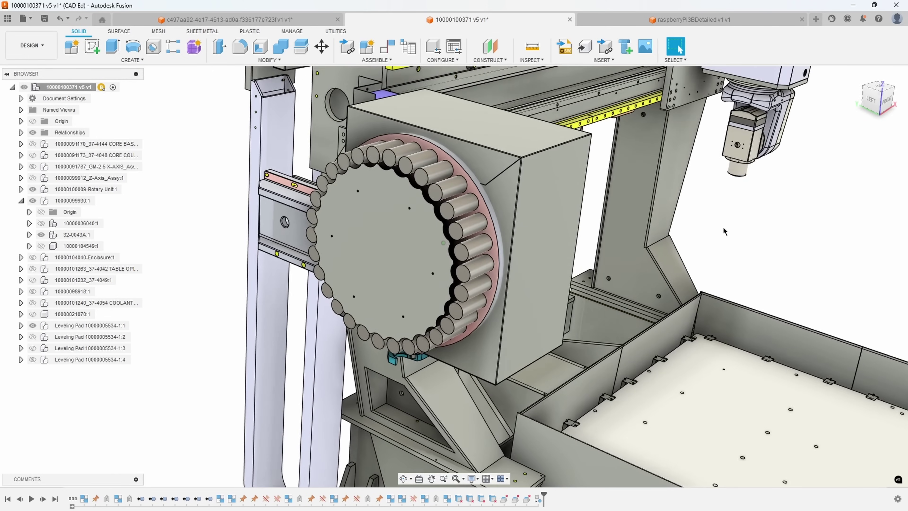
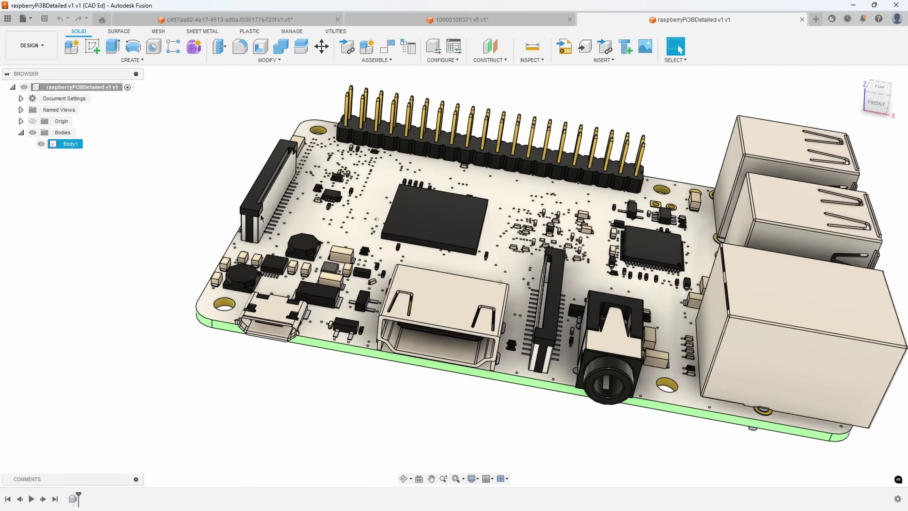
# - Examine the small components, connectors, pins and holes on both sides of the Raspberry Pi board
pyautogui.scroll(5, 357, 323)
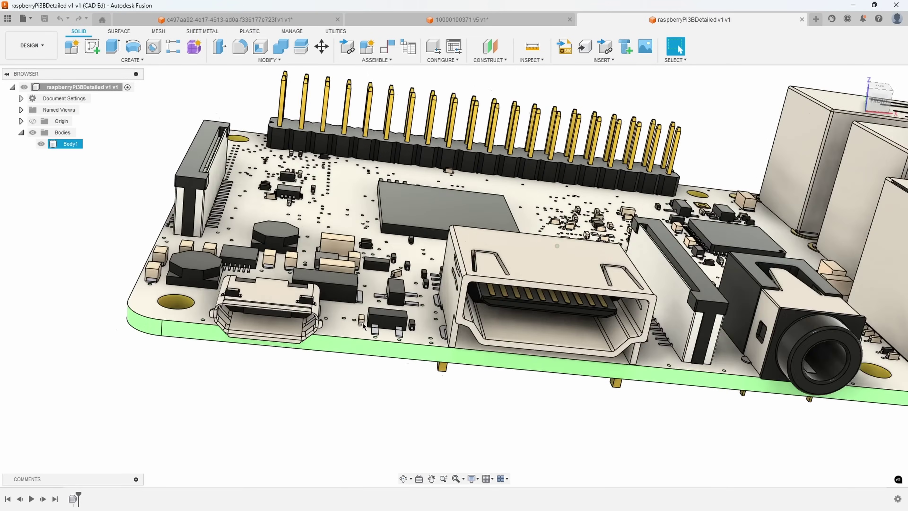
pyautogui.keyDown('shift'); pyautogui.moveTo(313, 435); pyautogui.dragTo(301, 201, button='middle'); pyautogui.keyUp('shift')
pyautogui.scroll(3, 368, 272)
pyautogui.scroll(-5, 272, 196)
pyautogui.keyDown('shift'); pyautogui.moveTo(277, 272); pyautogui.dragTo(184, 344, button='middle'); pyautogui.keyUp('shift')
pyautogui.press('F6')
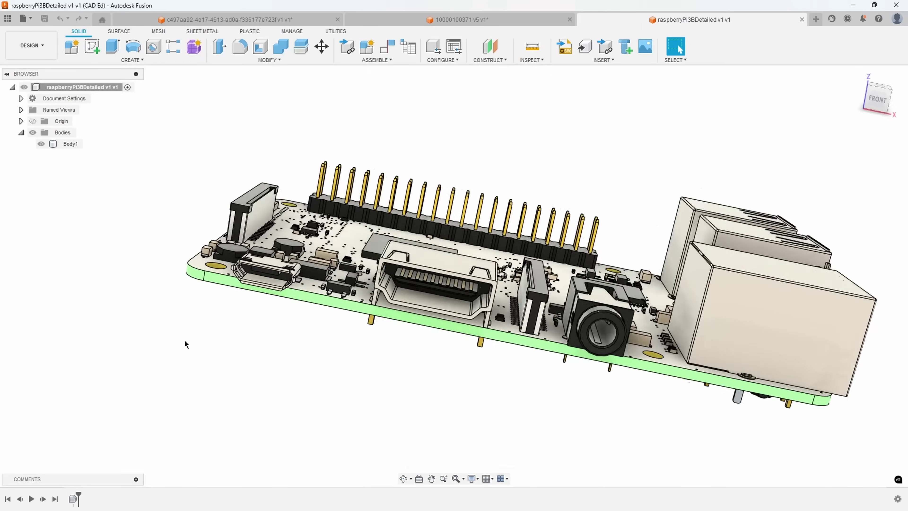
pyautogui.keyDown('shift'); pyautogui.moveTo(201, 374); pyautogui.dragTo(229, 340, button='middle'); pyautogui.keyUp('shift')
pyautogui.click(237, 226)
pyautogui.keyDown('shift'); pyautogui.moveTo(307, 251); pyautogui.dragTo(249, 369, button='middle'); pyautogui.keyUp('shift')
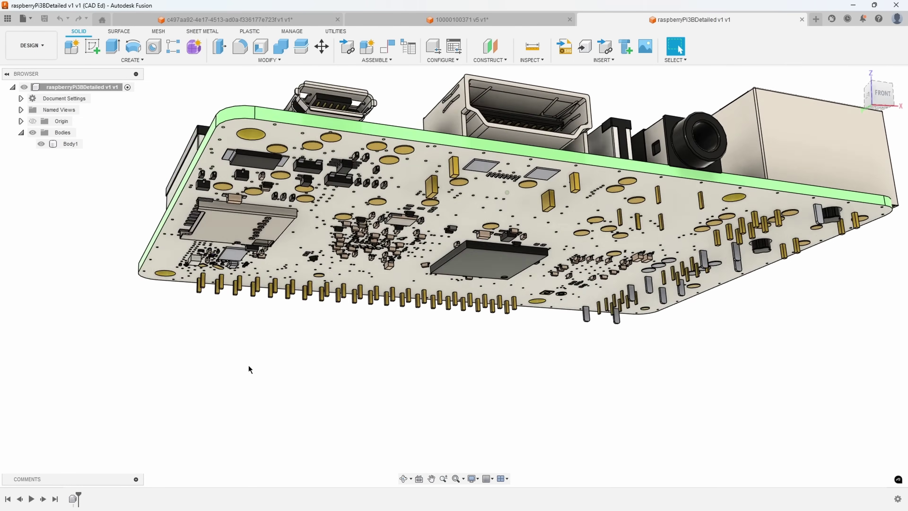
pyautogui.press('F6')
pyautogui.click(273, 197)
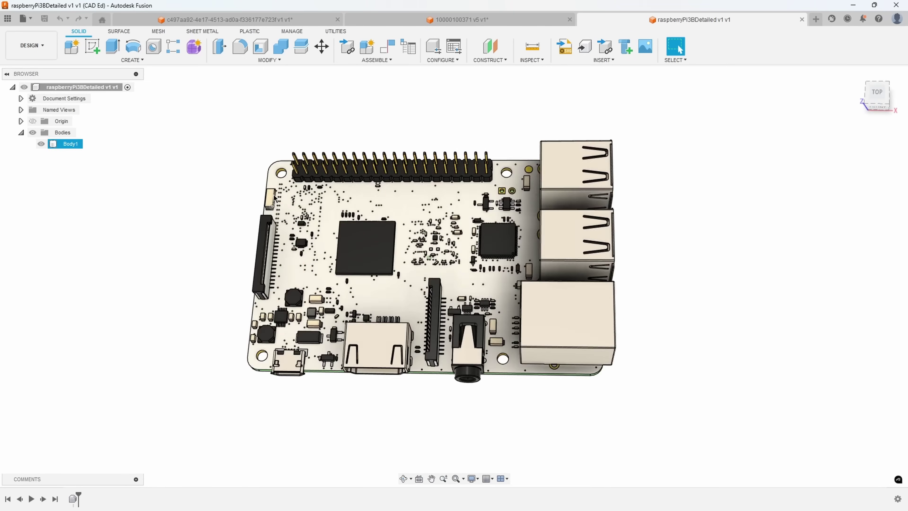
pyautogui.keyDown('shift'); pyautogui.moveTo(243, 368); pyautogui.dragTo(373, 397, button='middle'); pyautogui.keyUp('shift')
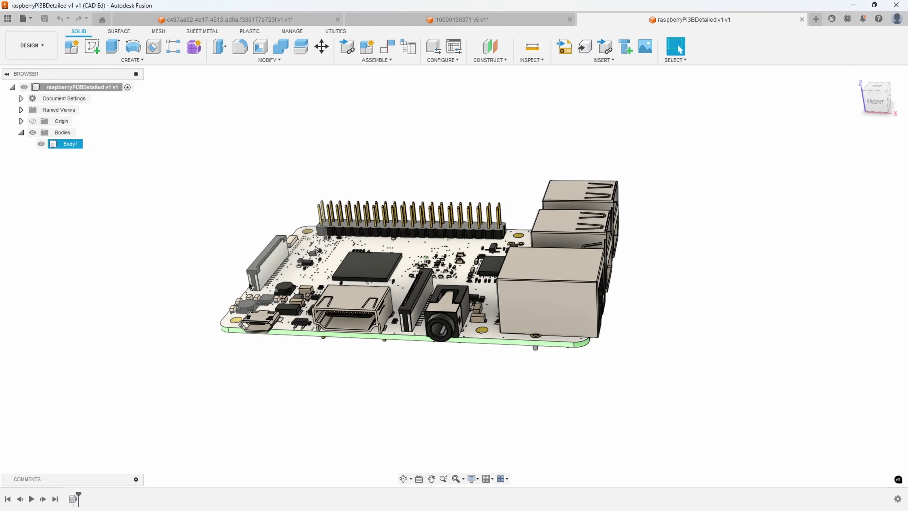
pyautogui.keyDown('shift'); pyautogui.moveTo(489, 216); pyautogui.dragTo(468, 395, button='middle'); pyautogui.keyUp('shift')
pyautogui.keyDown('shift'); pyautogui.moveTo(519, 368); pyautogui.dragTo(239, 343, button='middle'); pyautogui.keyUp('shift')
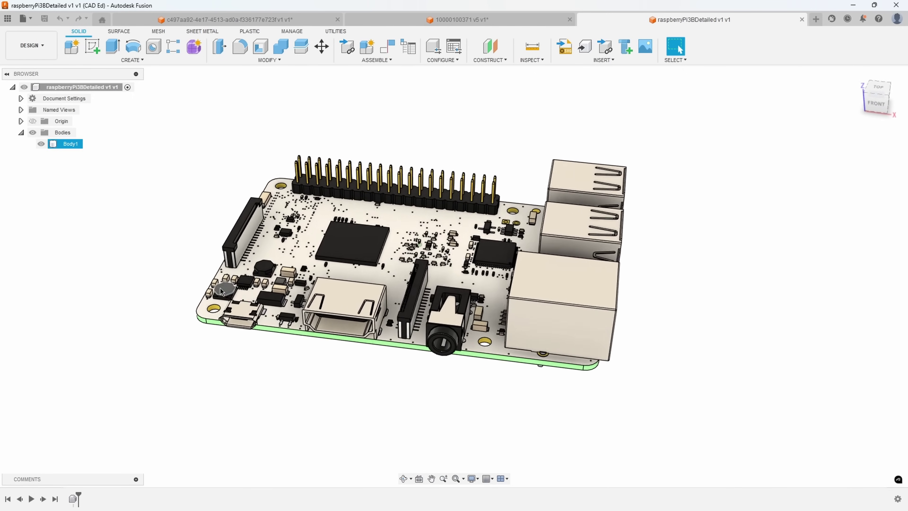
pyautogui.keyDown('shift'); pyautogui.moveTo(188, 296); pyautogui.dragTo(175, 289, button='middle'); pyautogui.keyUp('shift')
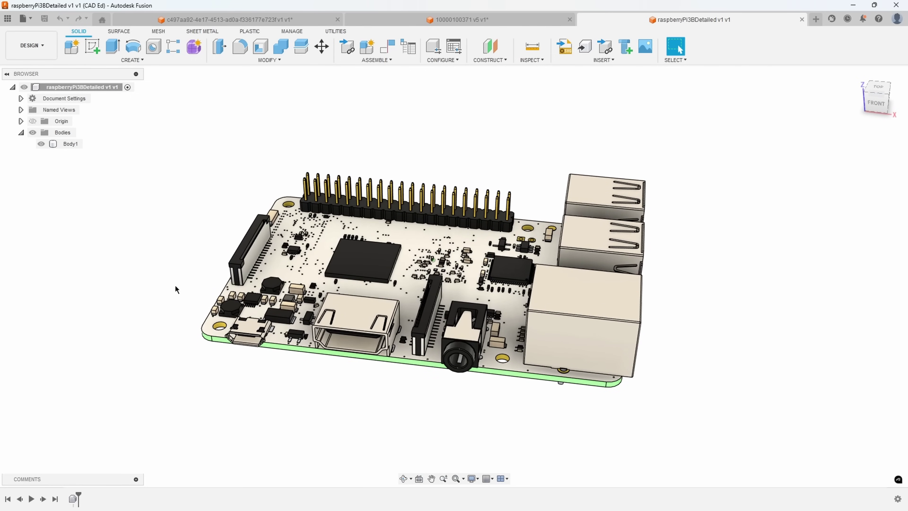
# - Start Remove Features, select the Raspberry Pi board body, and limit feature detection to holes
pyautogui.click(265, 64)
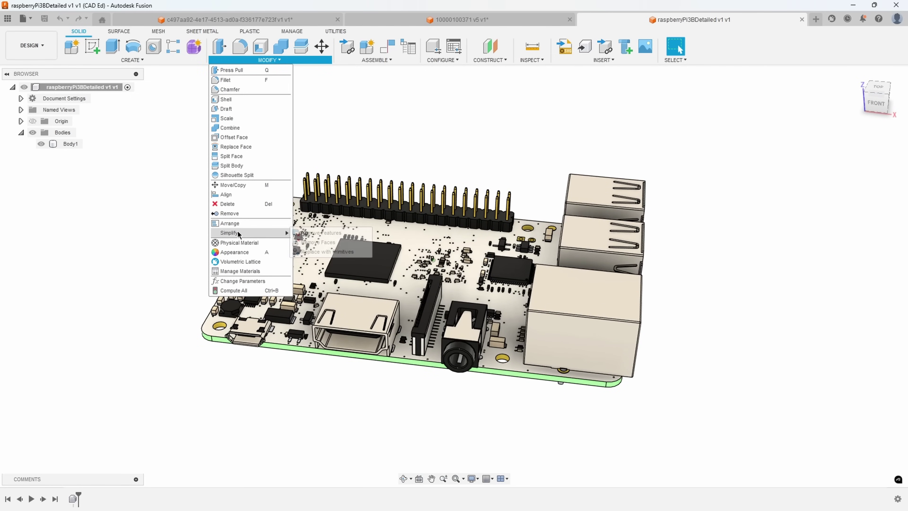
pyautogui.click(315, 232)
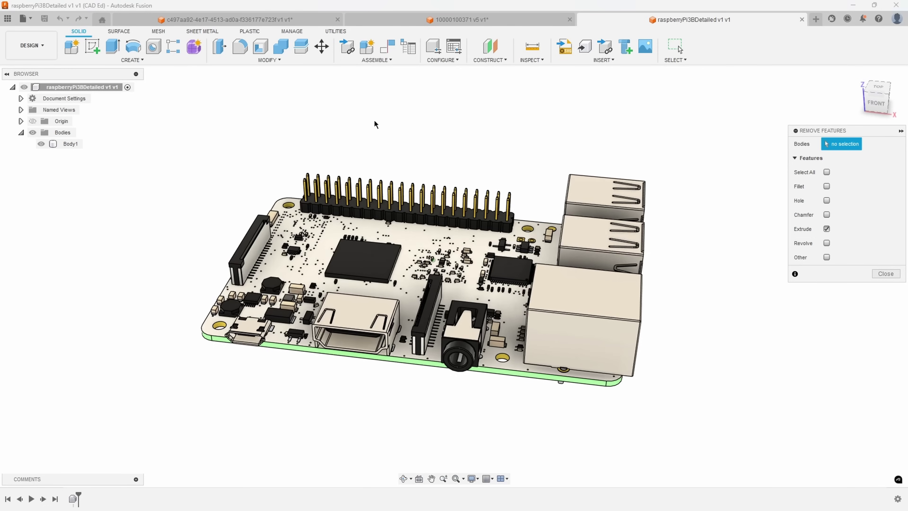
pyautogui.click(411, 250)
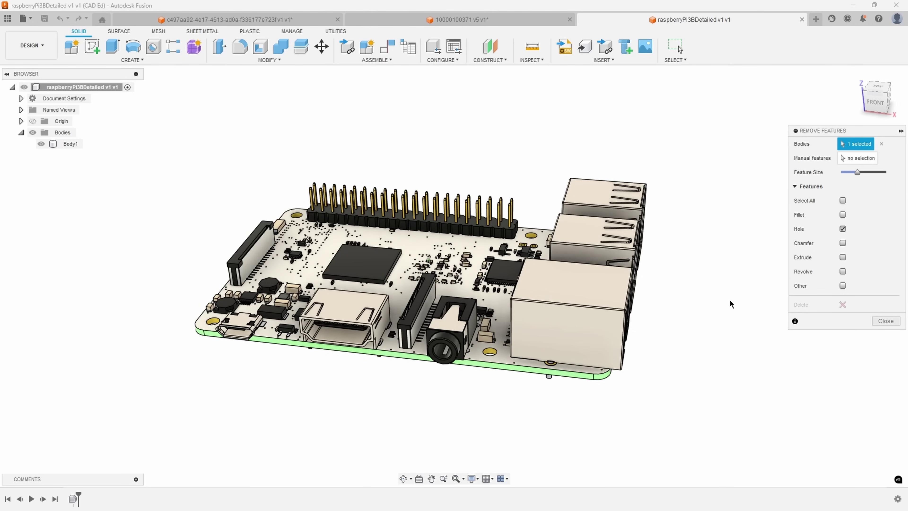
# - Raise the feature size to its maximum and delete all detected small holes from the board
pyautogui.keyDown('shift'); pyautogui.moveTo(730, 301); pyautogui.dragTo(636, 307, button='middle'); pyautogui.keyUp('shift')
pyautogui.scroll(3, 598, 304)
pyautogui.scroll(3, 468, 276)
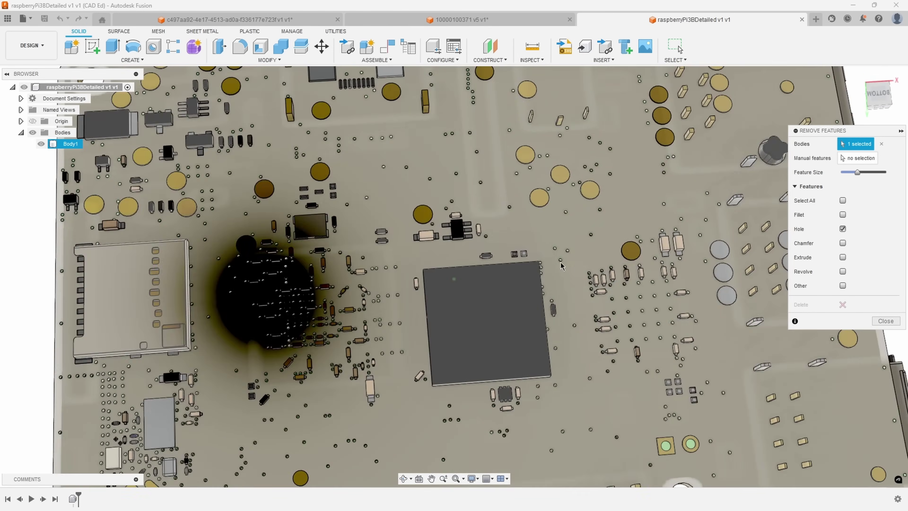
pyautogui.keyDown('shift'); pyautogui.moveTo(512, 214); pyautogui.dragTo(536, 150, button='middle'); pyautogui.keyUp('shift')
pyautogui.scroll(3, 576, 136)
pyautogui.scroll(10, 862, 206)
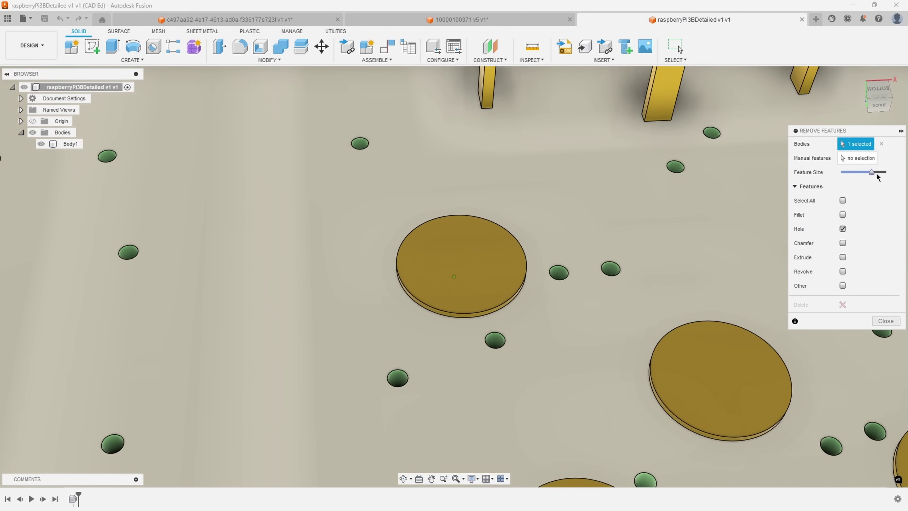
pyautogui.moveTo(876, 173); pyautogui.dragTo(900, 179)
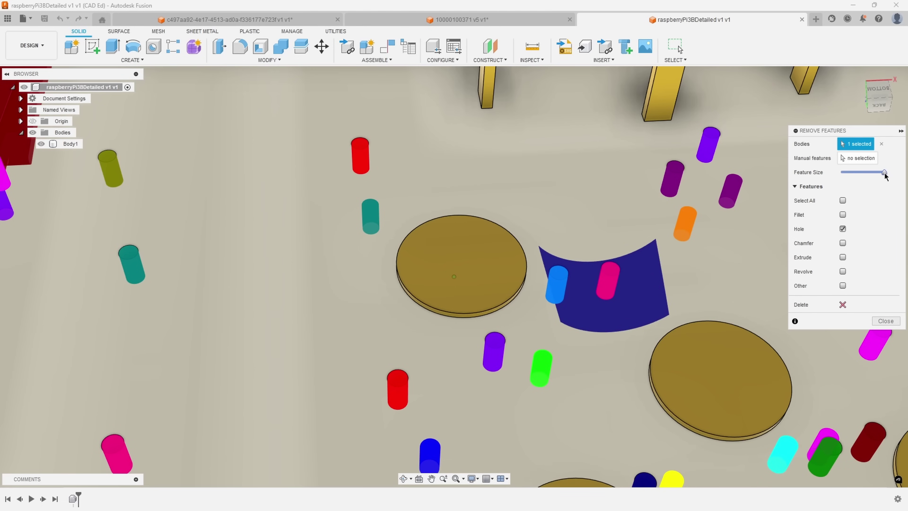
pyautogui.scroll(-10, 493, 272)
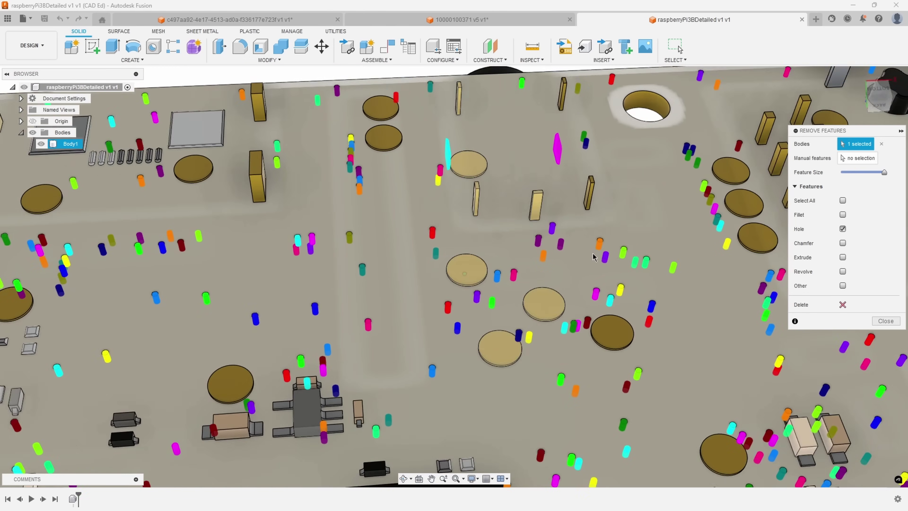
pyautogui.scroll(-5, 520, 329)
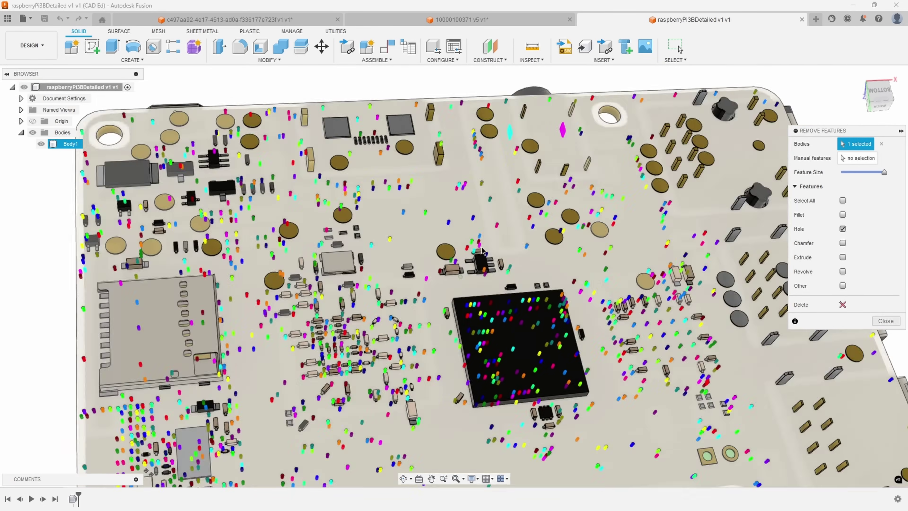
pyautogui.scroll(-1, 482, 250)
pyautogui.keyDown('shift'); pyautogui.moveTo(482, 251); pyautogui.dragTo(687, 472, button='middle'); pyautogui.keyUp('shift')
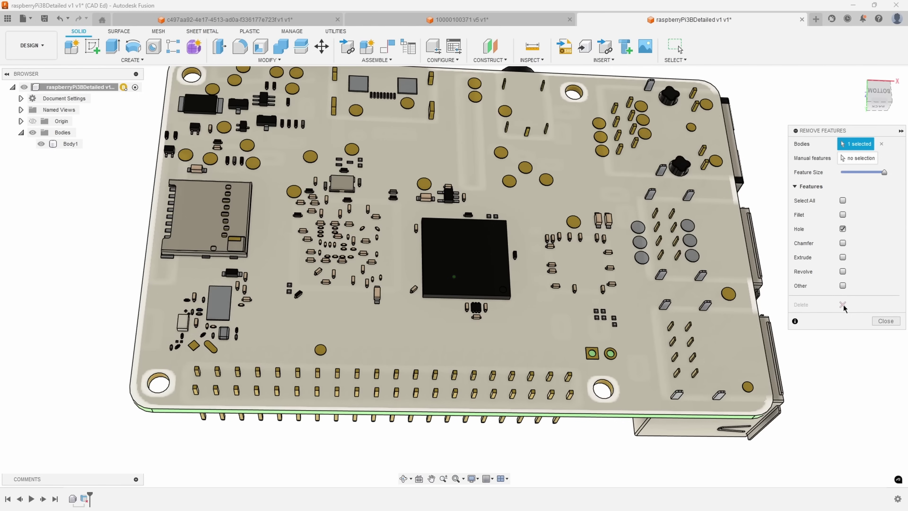
# - Limit feature detection to extrudes instead of holes and inspect the detected small extrudes on both sides of the board
pyautogui.click(715, 292)
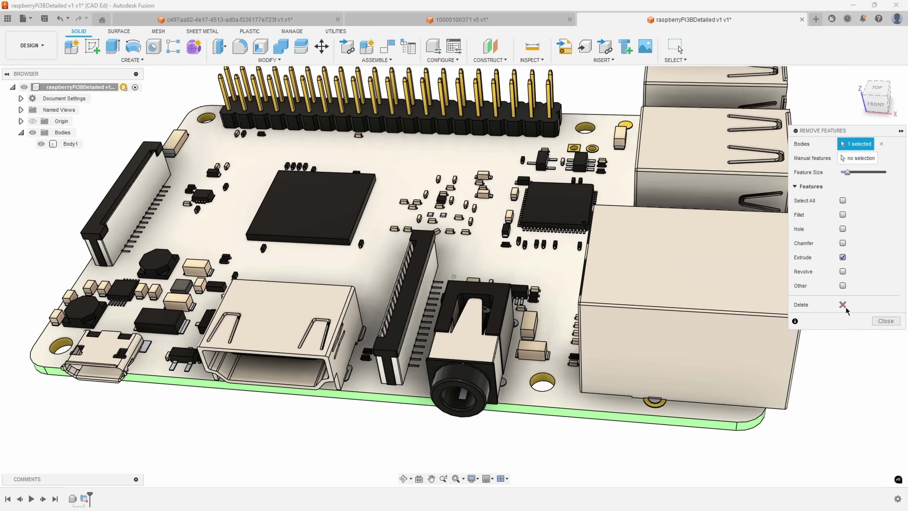
pyautogui.scroll(10, 337, 269)
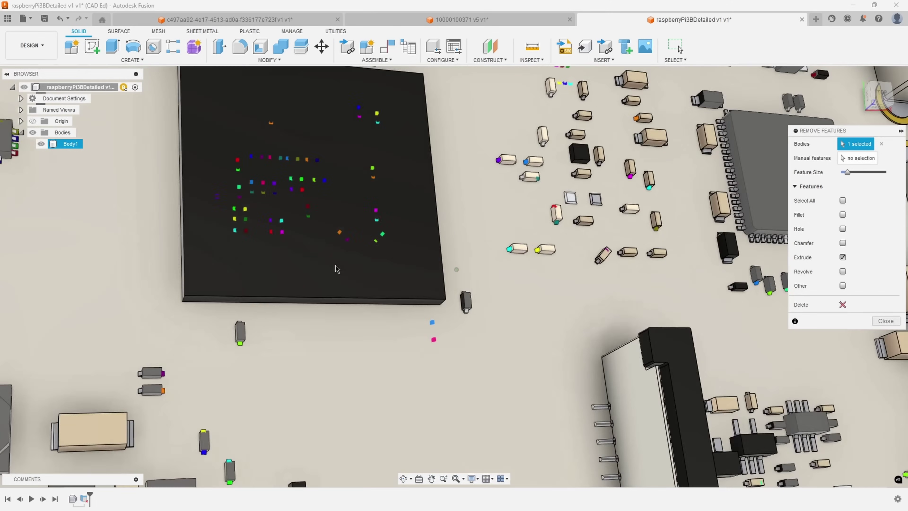
pyautogui.keyDown('shift'); pyautogui.moveTo(336, 266); pyautogui.dragTo(357, 122, button='middle'); pyautogui.keyUp('shift')
pyautogui.scroll(5, 357, 214)
pyautogui.keyDown('shift'); pyautogui.moveTo(358, 217); pyautogui.dragTo(195, 508, button='middle'); pyautogui.keyUp('shift')
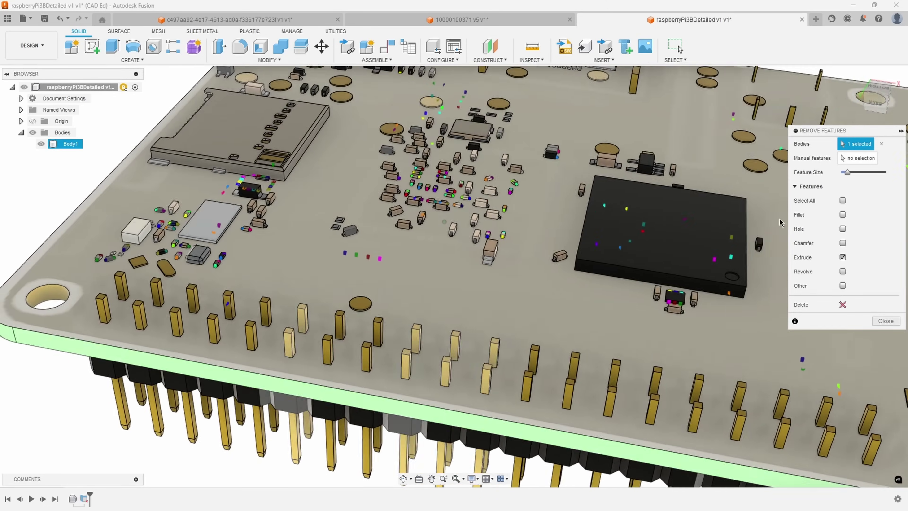
pyautogui.keyDown('shift'); pyautogui.moveTo(780, 222); pyautogui.dragTo(808, 206, button='middle'); pyautogui.keyUp('shift')
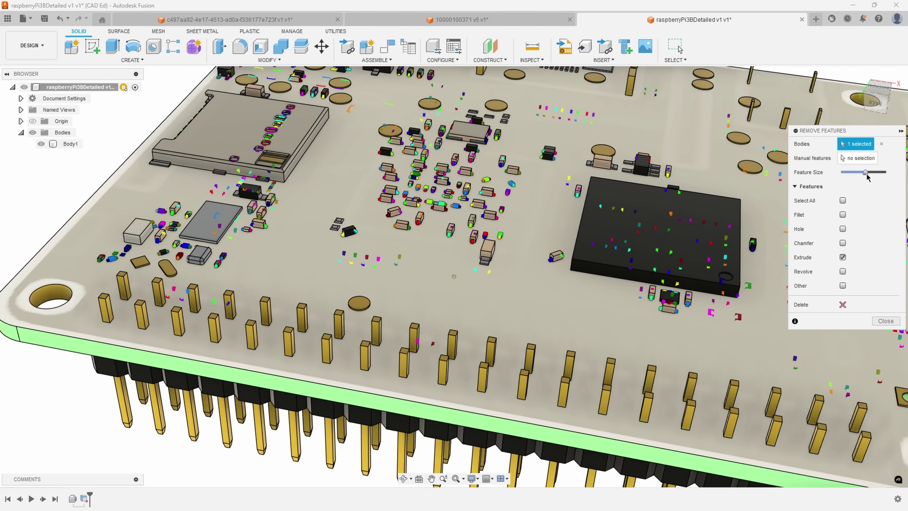
# - Raise the feature size to about 80% of its range and delete all detected small extrudes from the board
pyautogui.scroll(5, 489, 247)
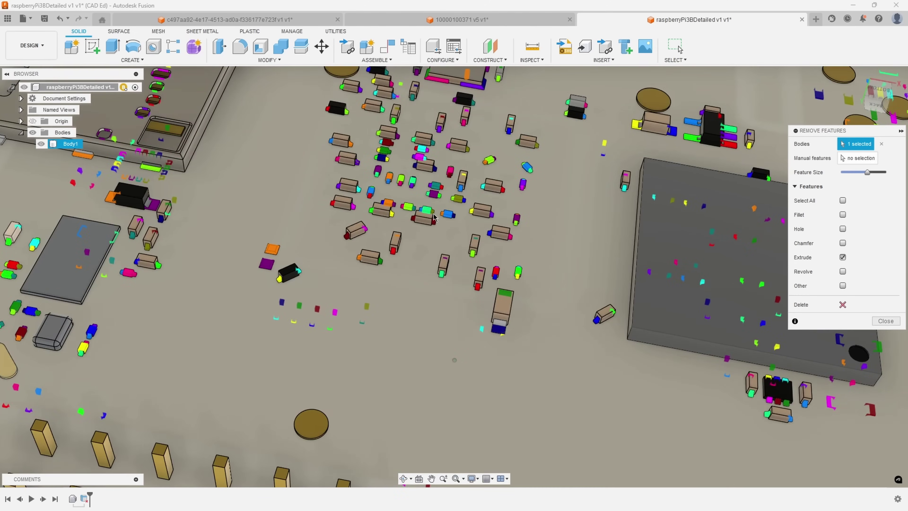
pyautogui.scroll(-5, 490, 247)
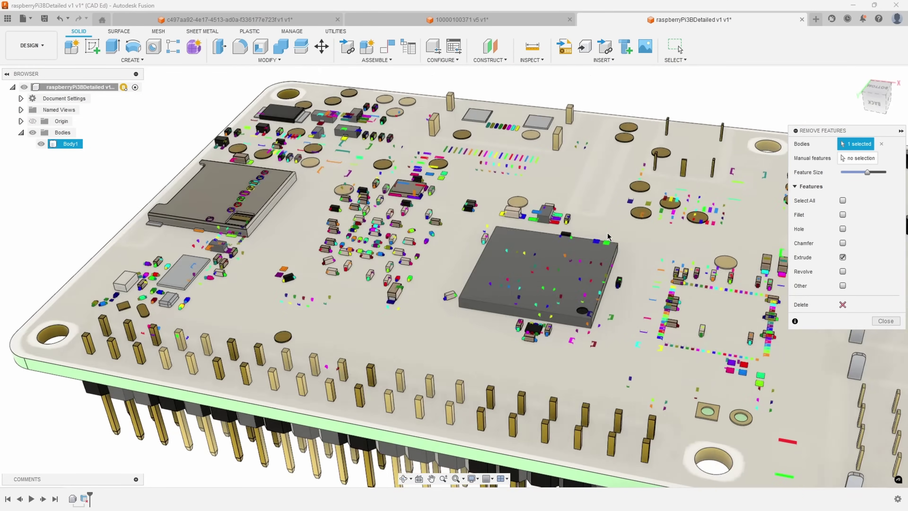
pyautogui.scroll(-2, 702, 227)
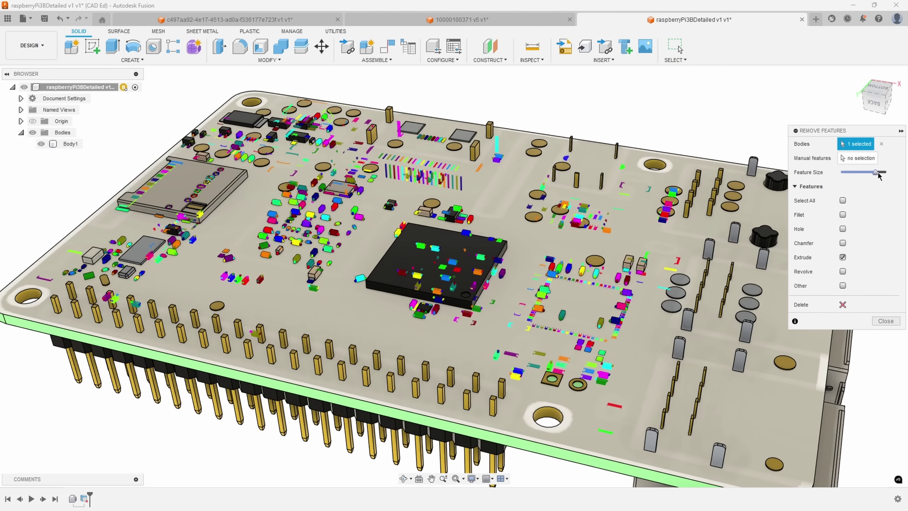
pyautogui.moveTo(877, 173); pyautogui.dragTo(880, 173)
pyautogui.keyDown('shift'); pyautogui.moveTo(482, 330); pyautogui.dragTo(840, 190, button='middle'); pyautogui.keyUp('shift')
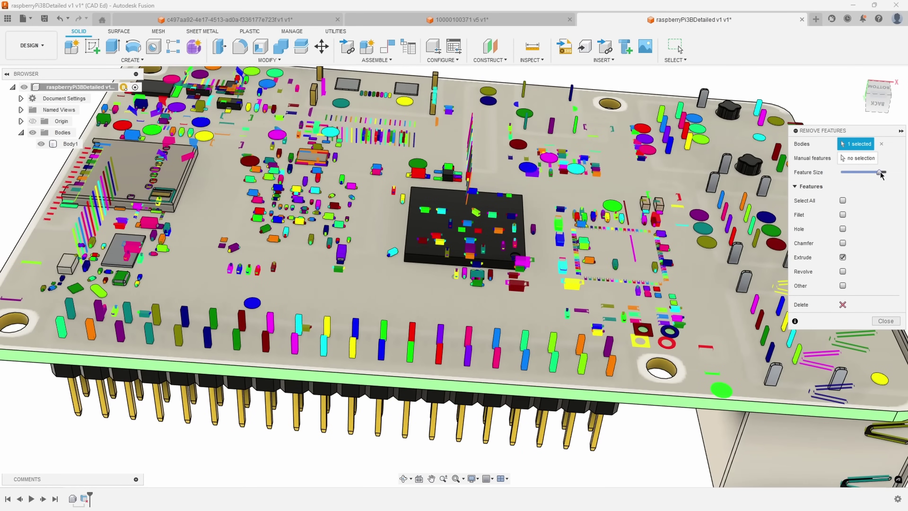
pyautogui.click(877, 173)
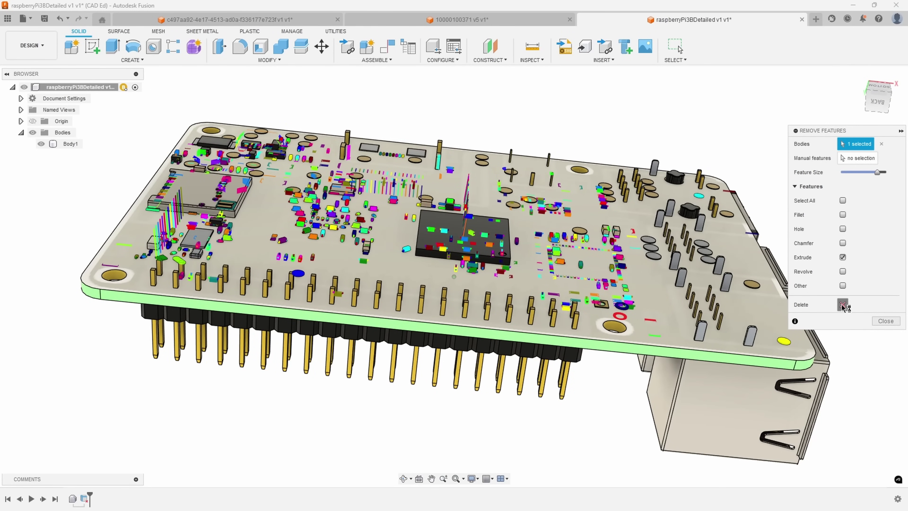
pyautogui.click(843, 305)
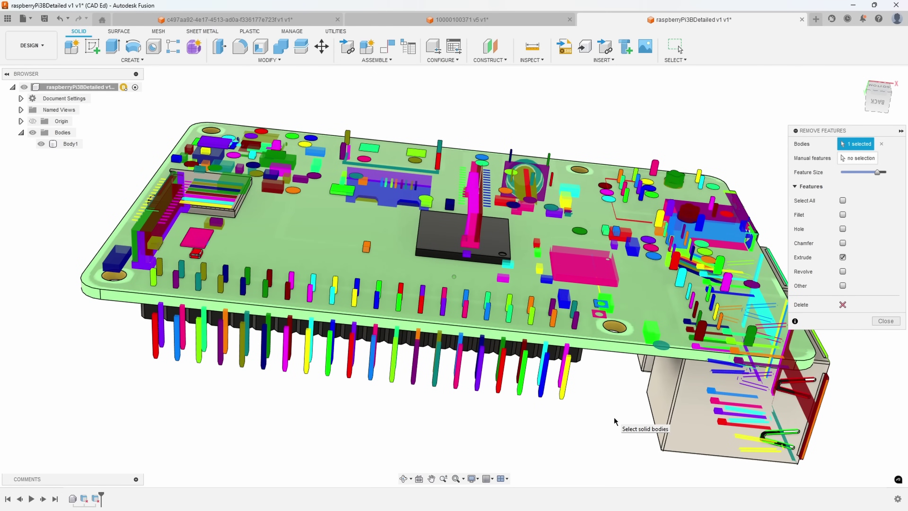
# - Lower the feature size to its minimum so that the larger extrudes are excluded from detection
pyautogui.keyDown('shift'); pyautogui.moveTo(614, 419); pyautogui.dragTo(635, 397, button='middle'); pyautogui.keyUp('shift')
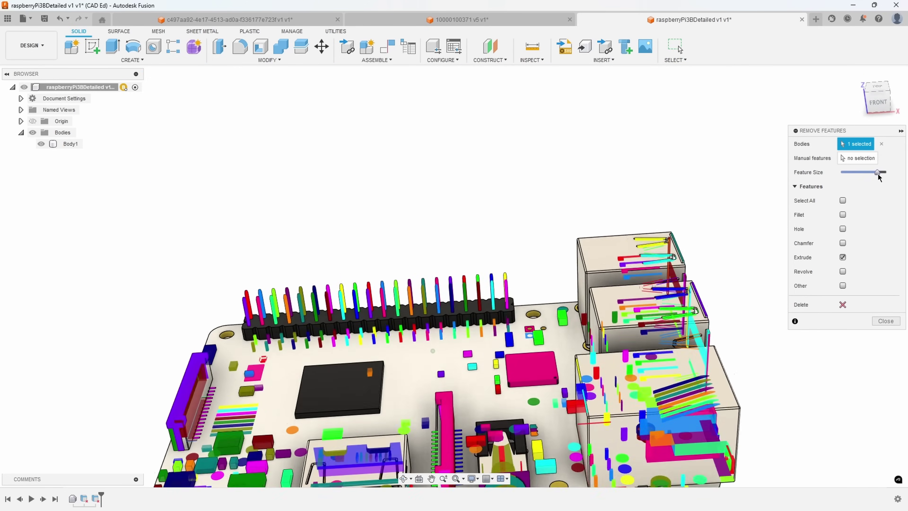
pyautogui.moveTo(877, 172); pyautogui.dragTo(841, 172)
pyautogui.keyDown('shift'); pyautogui.moveTo(780, 178); pyautogui.dragTo(779, 303, button='middle'); pyautogui.keyUp('shift')
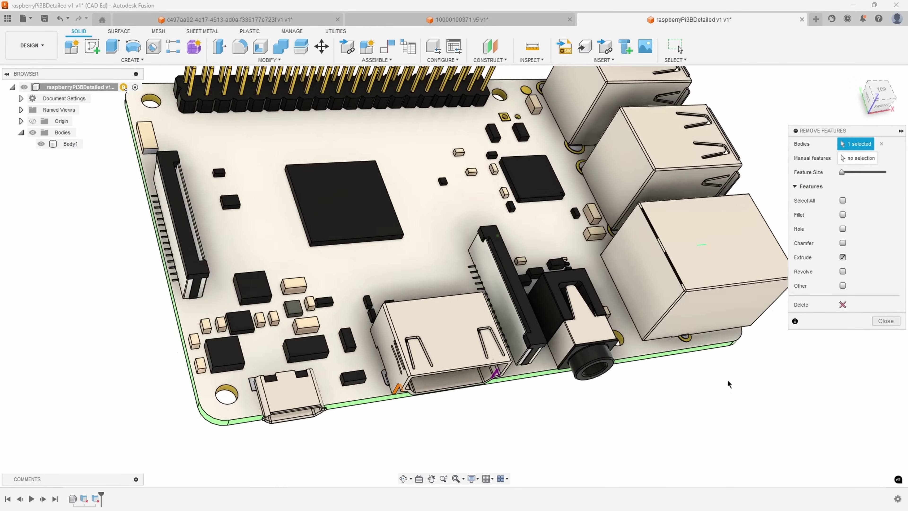
pyautogui.keyDown('shift'); pyautogui.moveTo(729, 384); pyautogui.dragTo(832, 191, button='middle'); pyautogui.keyUp('shift')
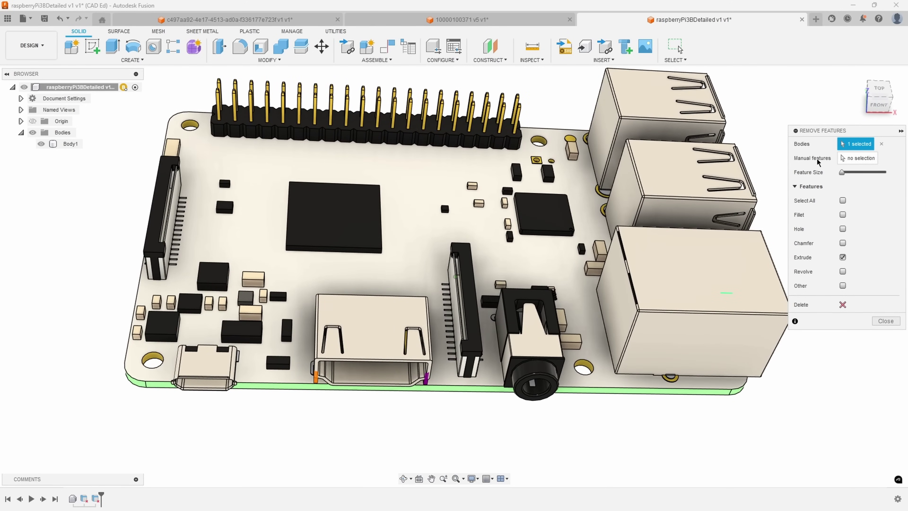
# - Manually select the small components surrounding the smaller square chip as features for removal
pyautogui.scroll(4, 460, 196)
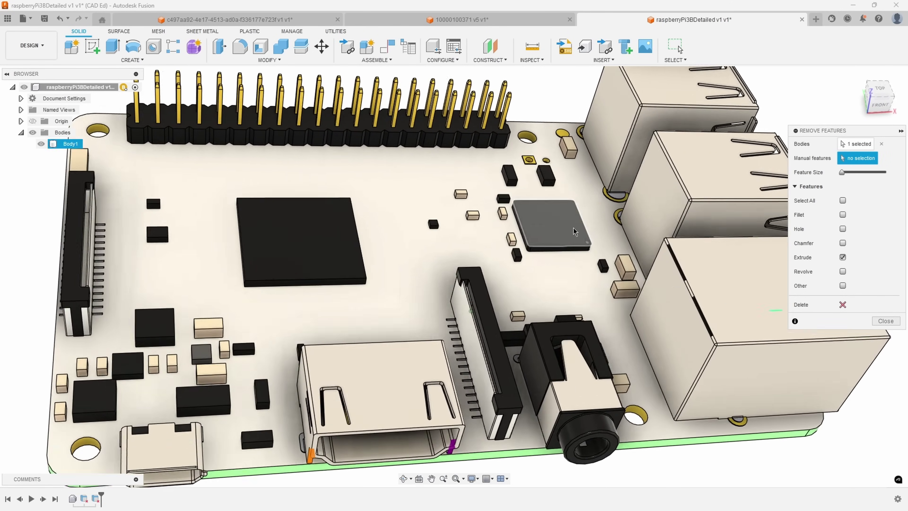
pyautogui.click(460, 196)
pyautogui.click(473, 216)
pyautogui.click(505, 215)
pyautogui.click(505, 201)
pyautogui.scroll(3, 529, 186)
pyautogui.scroll(-2, 572, 222)
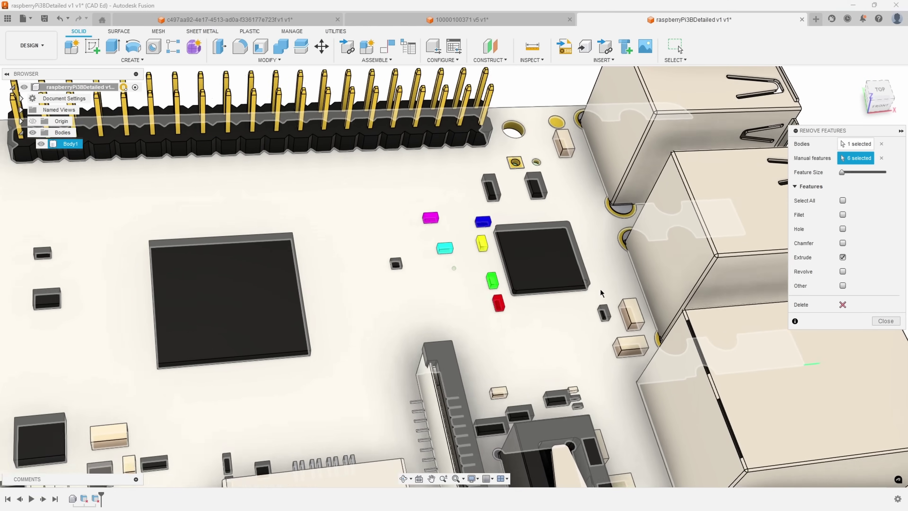
pyautogui.click(595, 280)
# - Add the small components and tiny pins around the audio jack to the manual feature selection
pyautogui.click(497, 346)
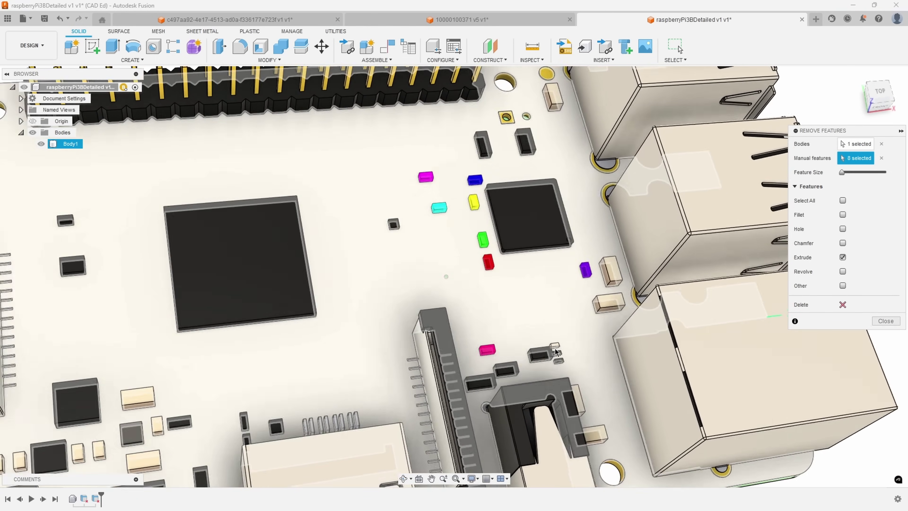
pyautogui.scroll(2, 514, 336)
pyautogui.click(524, 325)
pyautogui.scroll(2, 522, 328)
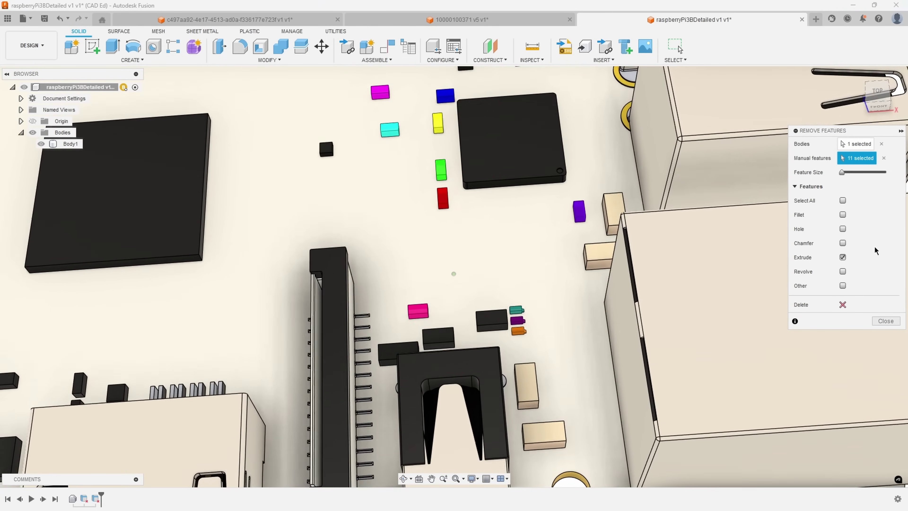
pyautogui.moveTo(573, 411); pyautogui.dragTo(602, 313, button='middle')
pyautogui.keyDown('shift'); pyautogui.moveTo(497, 232); pyautogui.dragTo(497, 264, button='middle'); pyautogui.keyUp('shift')
pyautogui.click(518, 249)
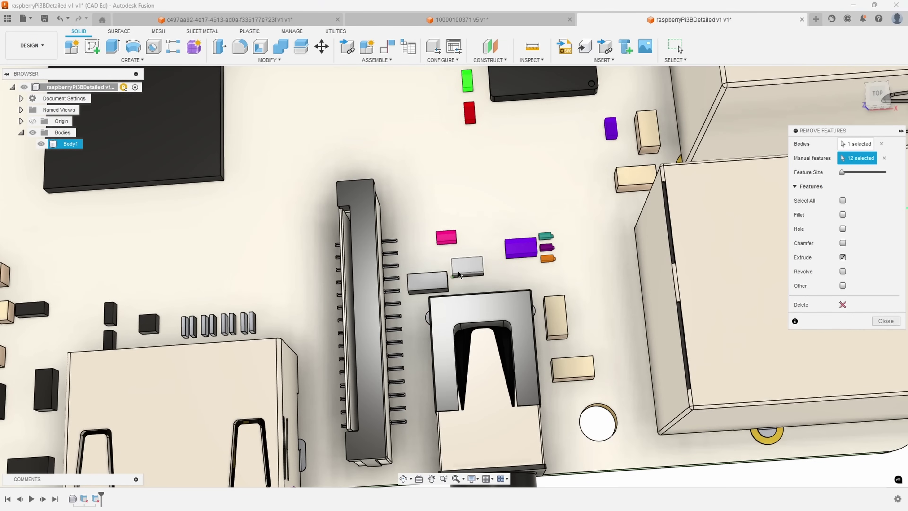
pyautogui.click(468, 269)
pyautogui.click(427, 282)
pyautogui.keyDown('shift'); pyautogui.moveTo(507, 316); pyautogui.dragTo(511, 298, button='middle'); pyautogui.keyUp('shift')
pyautogui.click(547, 313)
pyautogui.click(557, 355)
# - Add the row of small grey pins behind the HDMI connector to the manual feature selection
pyautogui.scroll(-1, 509, 387)
pyautogui.keyDown('shift'); pyautogui.moveTo(508, 387); pyautogui.dragTo(457, 268, button='middle'); pyautogui.keyUp('shift')
pyautogui.scroll(2, 462, 306)
pyautogui.click(444, 254)
pyautogui.click(433, 247)
pyautogui.click(425, 240)
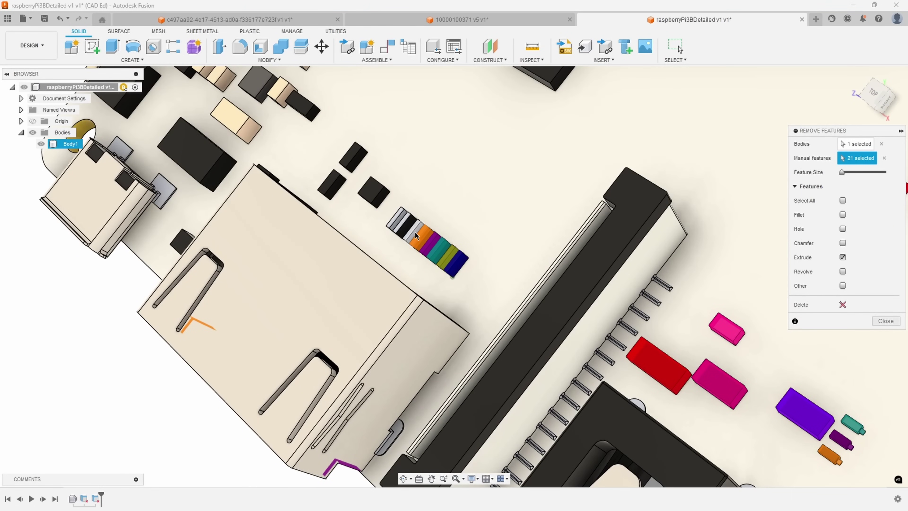
pyautogui.click(397, 218)
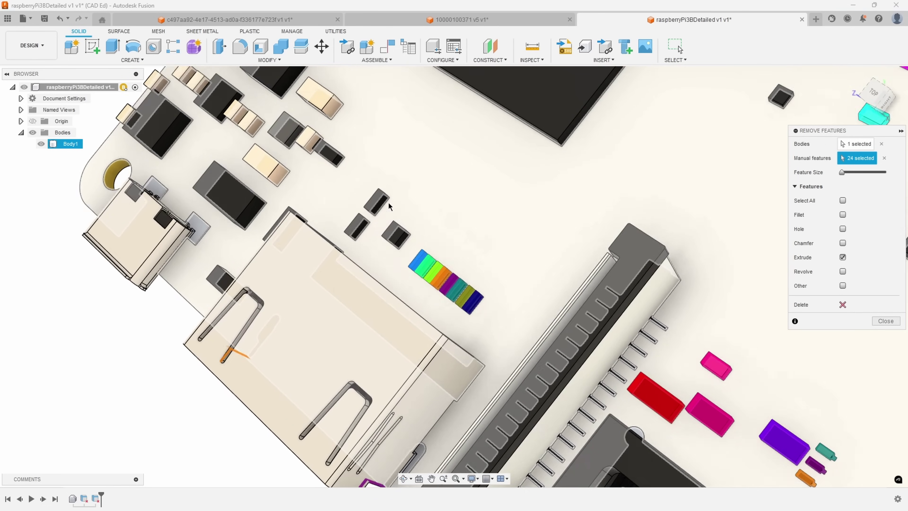
# - Add the three small black components behind the HDMI connector to the manual feature selection
pyautogui.keyDown('shift'); pyautogui.moveTo(388, 202); pyautogui.dragTo(416, 244, button='middle'); pyautogui.keyUp('shift')
pyautogui.click(420, 249)
pyautogui.click(406, 221)
pyautogui.click(387, 239)
pyautogui.scroll(-5, 409, 228)
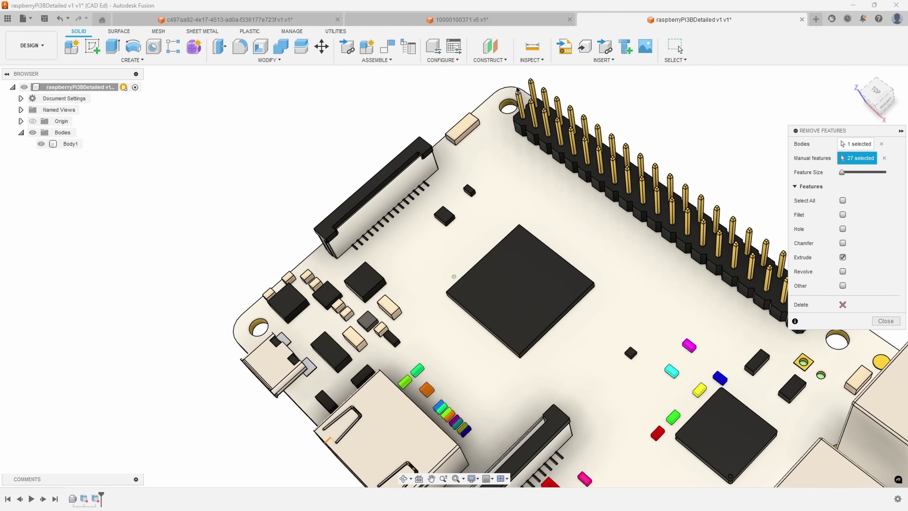
# - Add the small components around the black chips near the micro USB connector to the manual feature selection
pyautogui.scroll(5, 465, 279)
pyautogui.click(436, 281)
pyautogui.click(410, 258)
pyautogui.click(427, 211)
pyautogui.click(379, 229)
pyautogui.click(324, 217)
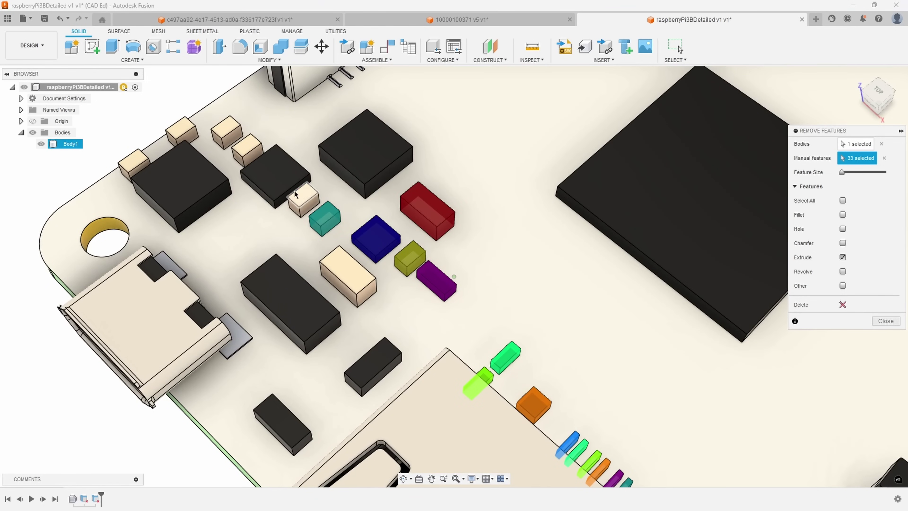
pyautogui.click(304, 200)
pyautogui.click(247, 150)
pyautogui.click(226, 129)
pyautogui.click(181, 130)
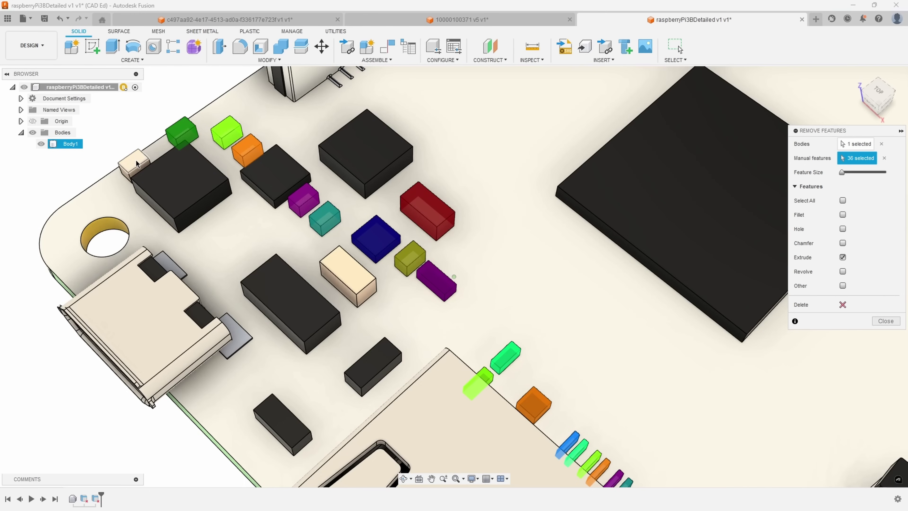
pyautogui.click(133, 163)
# - Add the two small components between the ribbon connector and the large chip, and delete all manually selected features
pyautogui.scroll(-2, 307, 304)
pyautogui.scroll(-3, 495, 295)
pyautogui.keyDown('shift'); pyautogui.moveTo(495, 295); pyautogui.dragTo(572, 197, button='middle'); pyautogui.keyUp('shift')
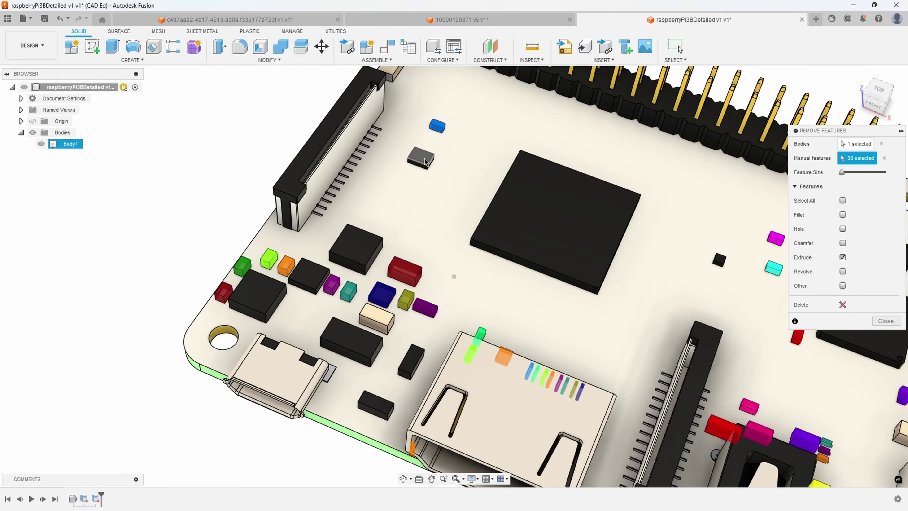
pyautogui.click(421, 159)
pyautogui.scroll(-2, 425, 162)
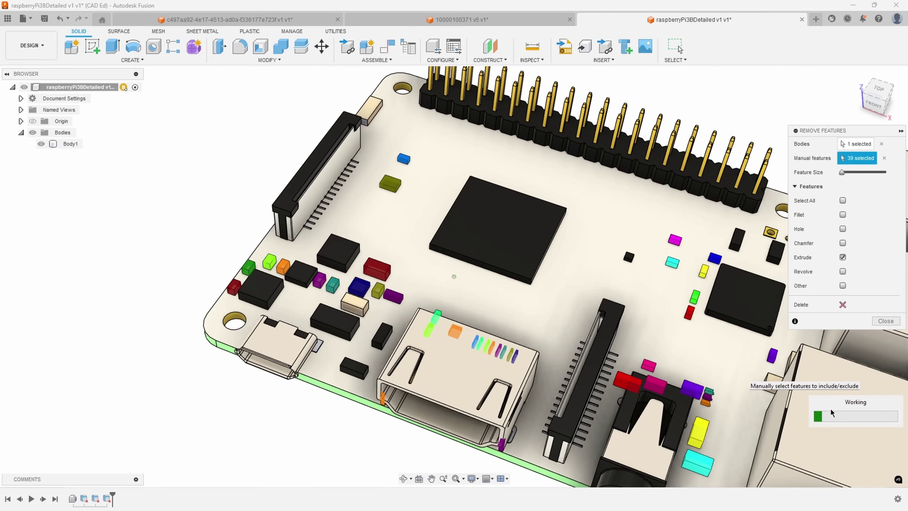
# - Select and delete the small black component between the two square chips, and exit Remove Features
pyautogui.keyDown('shift'); pyautogui.moveTo(831, 413); pyautogui.dragTo(840, 317, button='middle'); pyautogui.keyUp('shift')
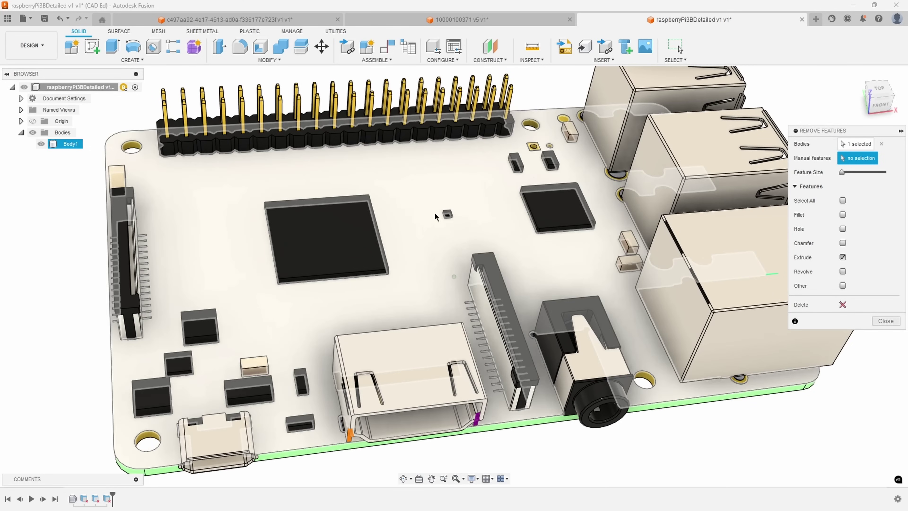
pyautogui.click(445, 215)
pyautogui.scroll(-3, 468, 240)
pyautogui.scroll(3, 643, 272)
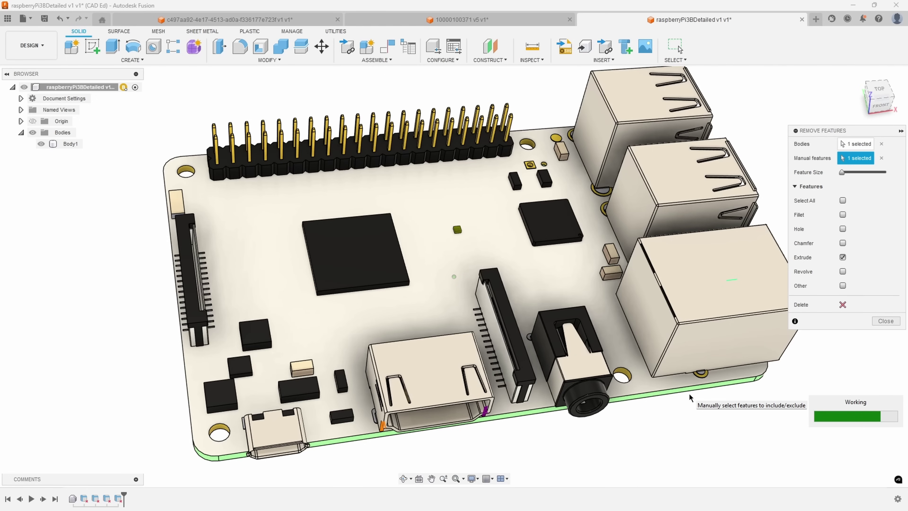
pyautogui.keyDown('shift'); pyautogui.moveTo(422, 384); pyautogui.dragTo(290, 314, button='middle'); pyautogui.keyUp('shift')
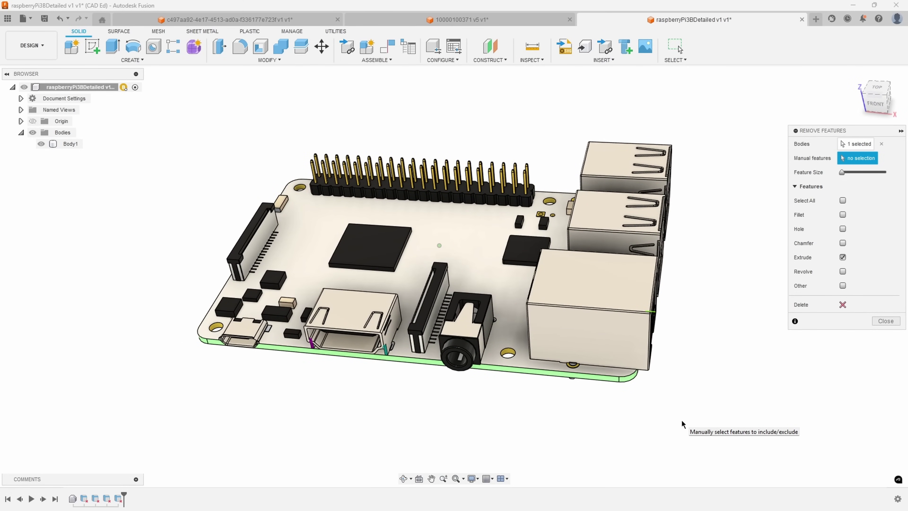
pyautogui.keyDown('shift'); pyautogui.moveTo(683, 358); pyautogui.dragTo(635, 402, button='middle'); pyautogui.keyUp('shift')
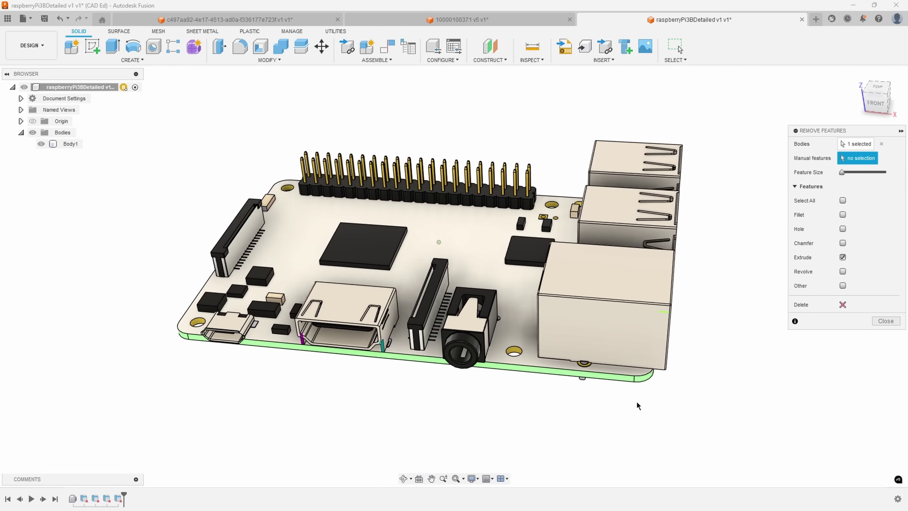
pyautogui.press('Escape')
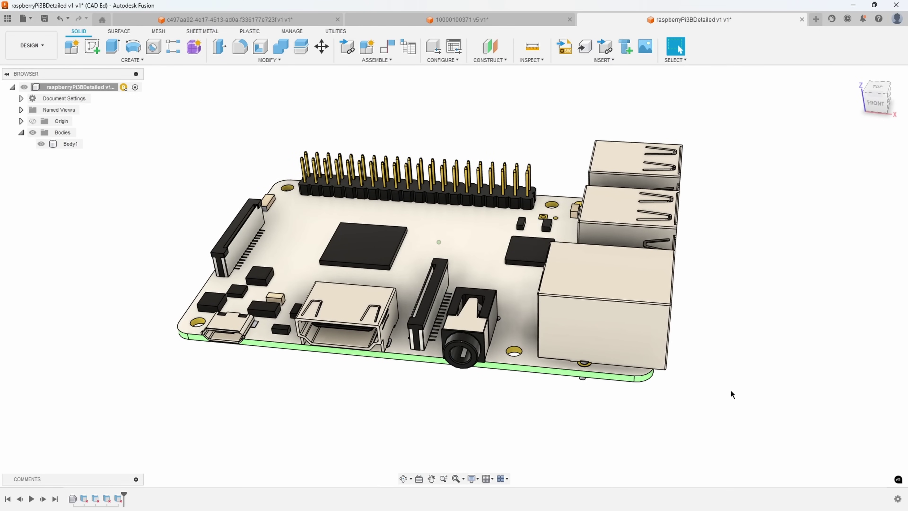